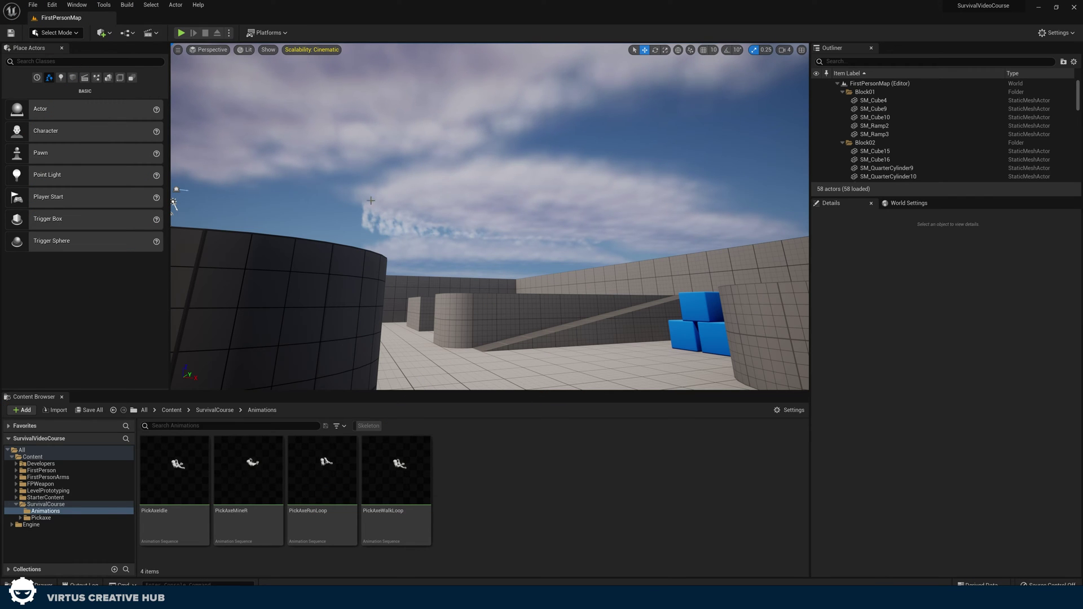
Play-test the level, walking and looking around with the pickaxe in hand, and end the session.
left_click(181, 33)
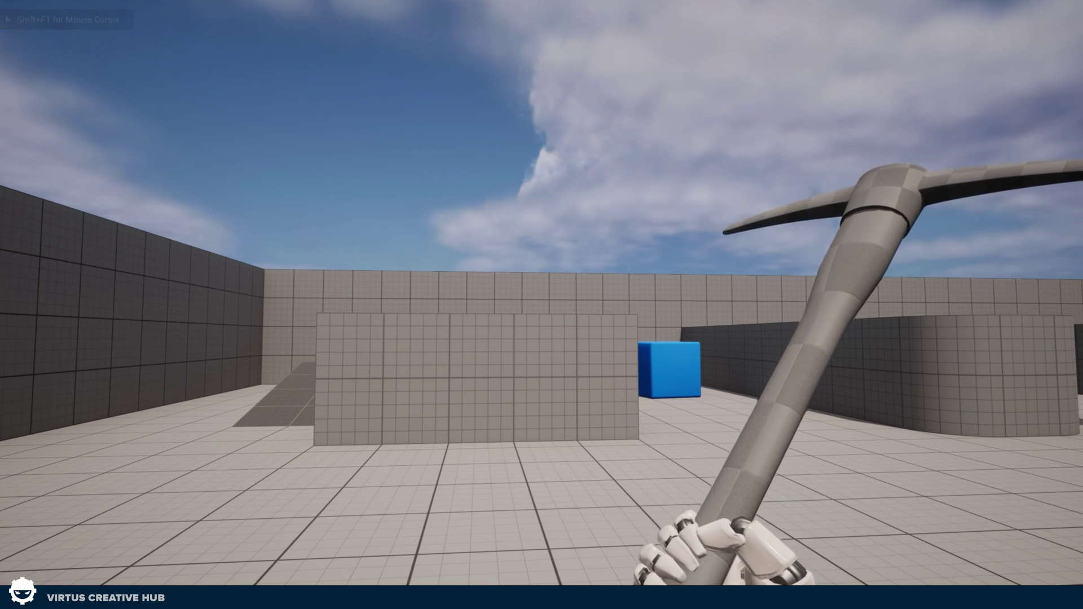
key("w")
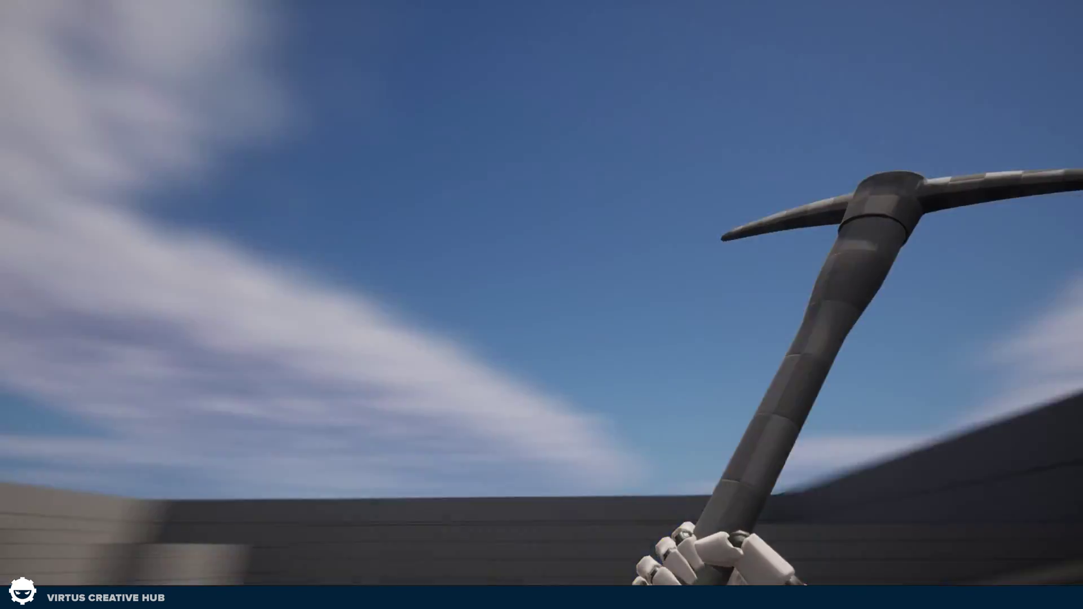
key("w")
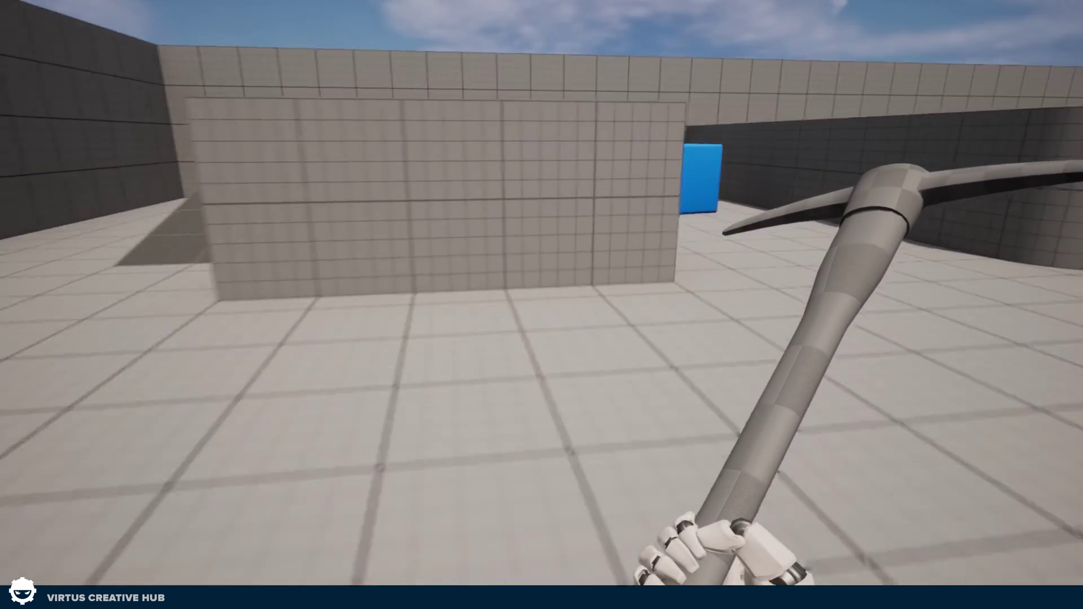
key("w")
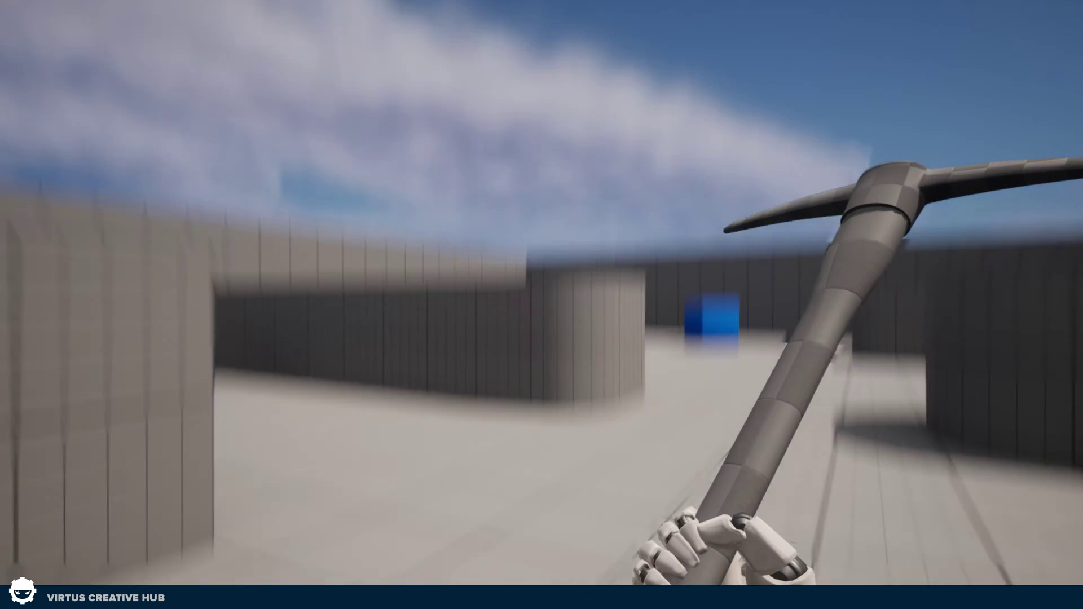
key("Escape")
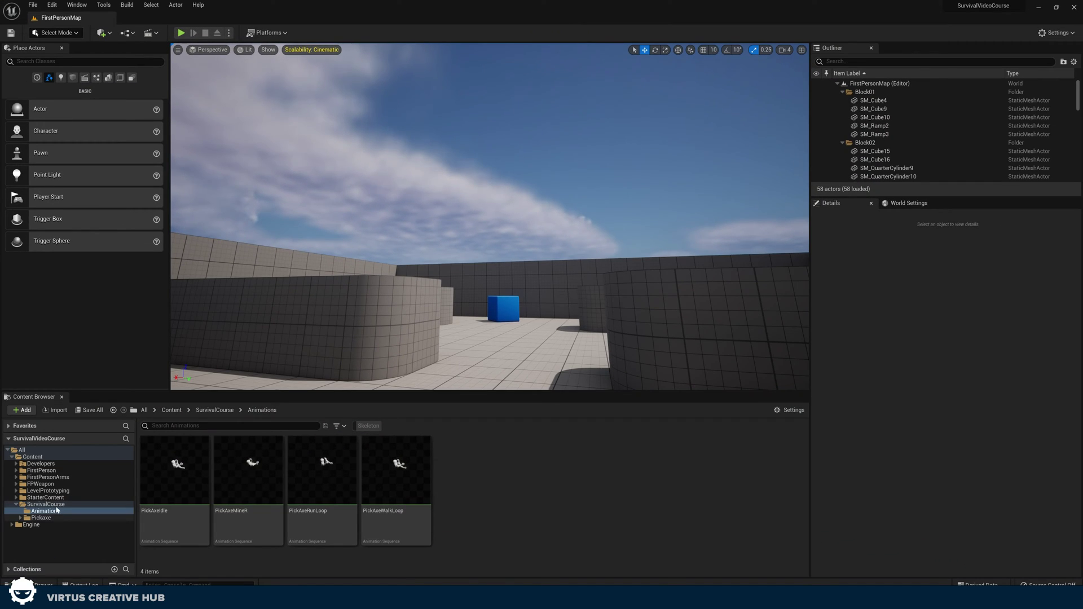
Open SK_Mannequin_Arms_Skeleton, examine the parameters of ik_hand_rSocket and return to the level editor.
left_click(33, 457)
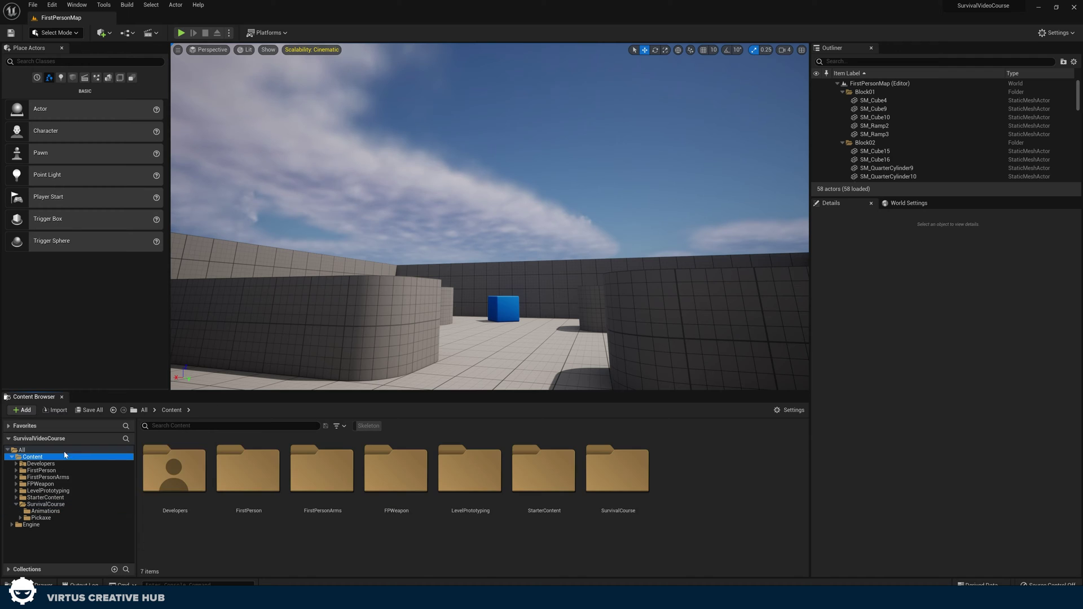
left_click(359, 427)
double_click(250, 478)
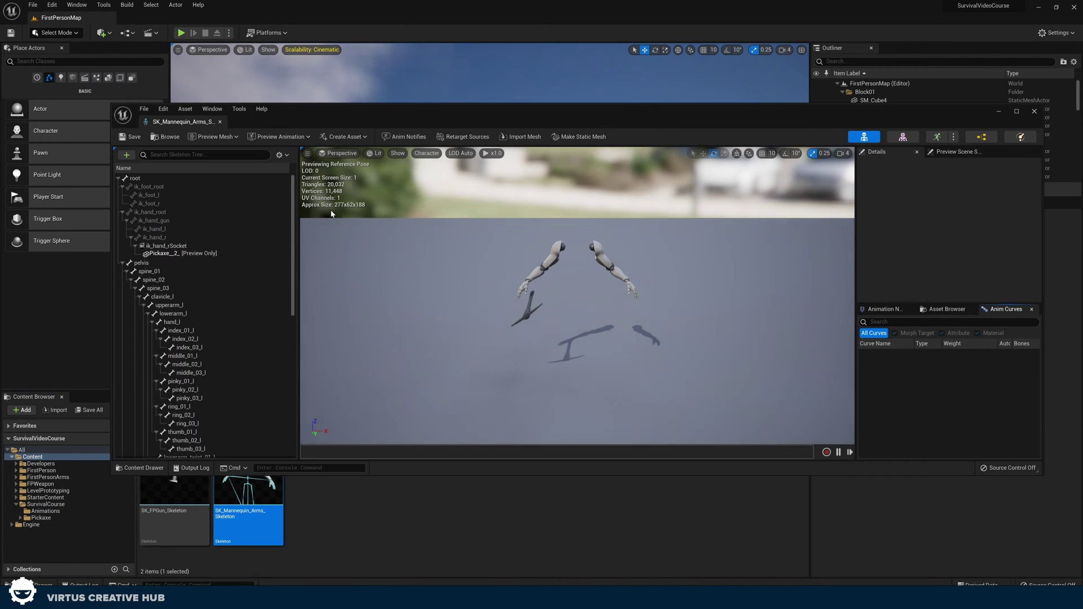
left_click(166, 247)
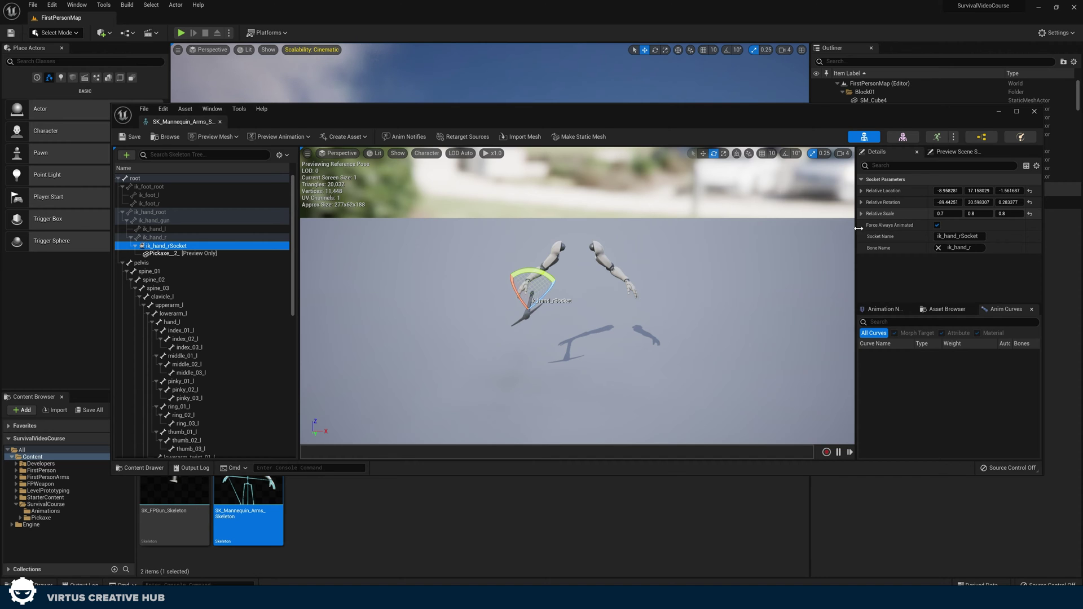
left_click(998, 112)
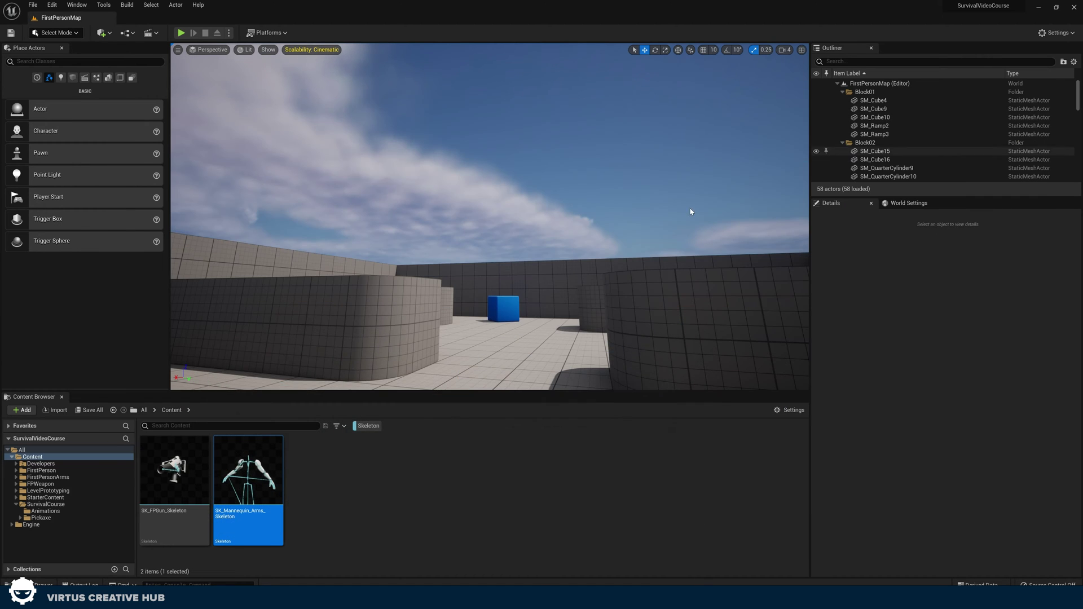
right_click_drag(621, 234, 621, 233)
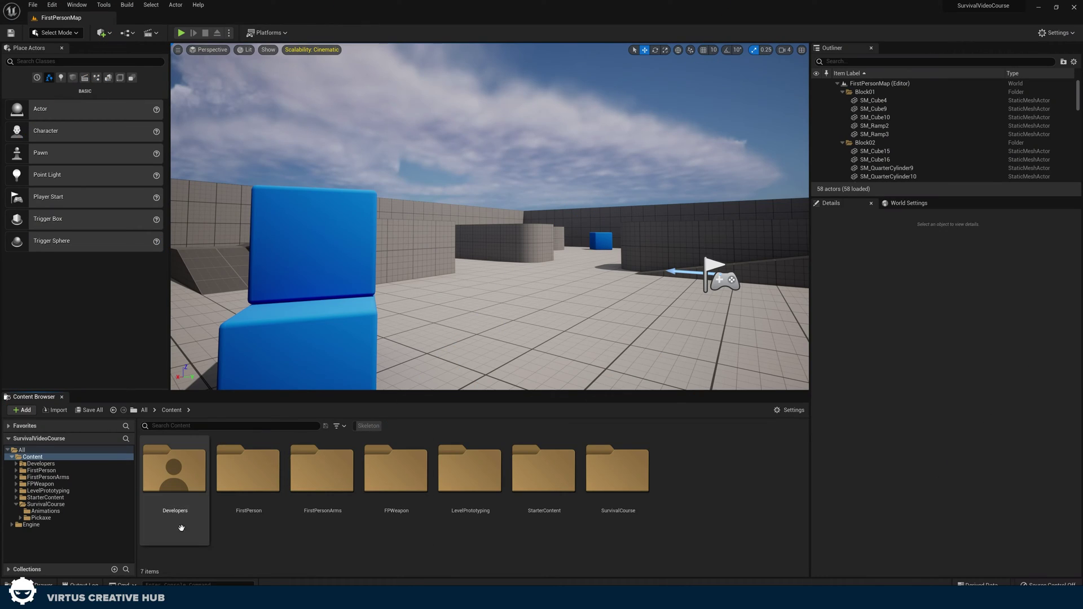
Create a Blend Space 1D for SK_Mannequin_Arms_Skeleton in the SurvivalCourse Animations folder and name it BS_Locomotion.
left_click(54, 512)
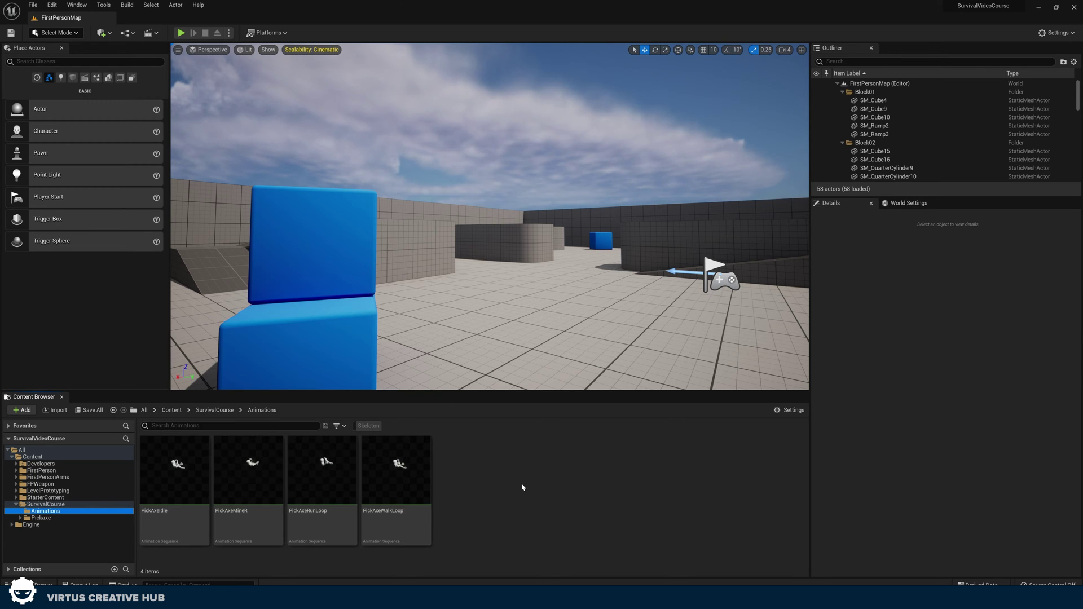
right_click(508, 478)
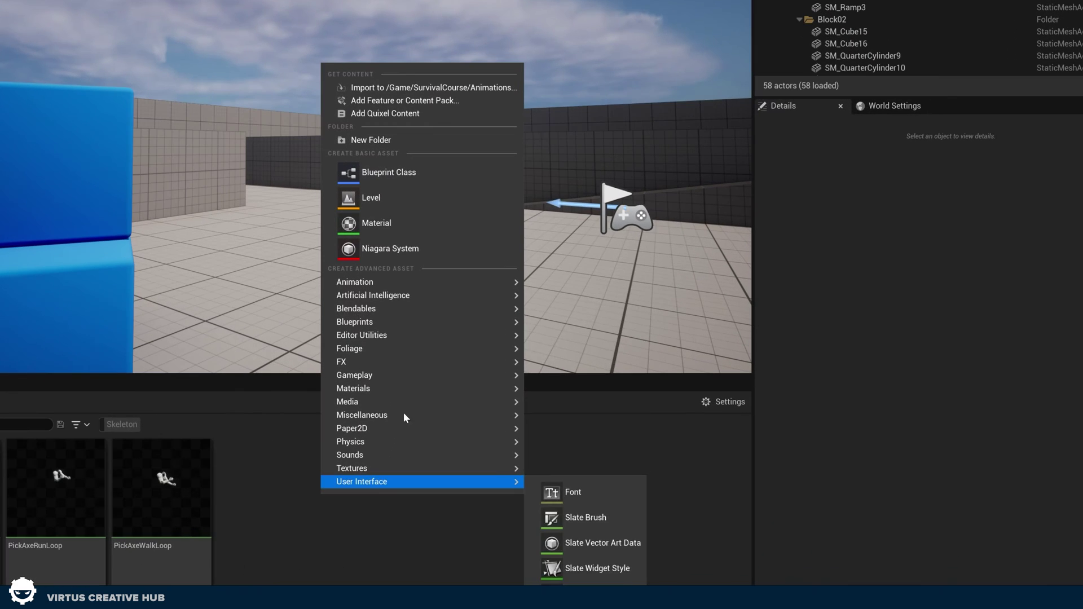
mouse_move(364, 283)
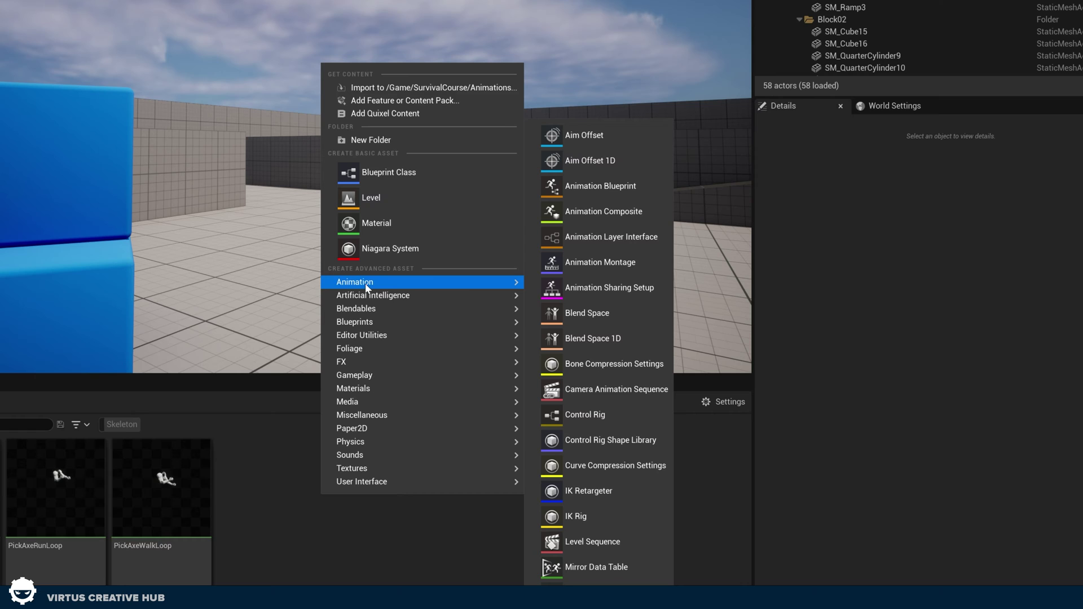
left_click(571, 339)
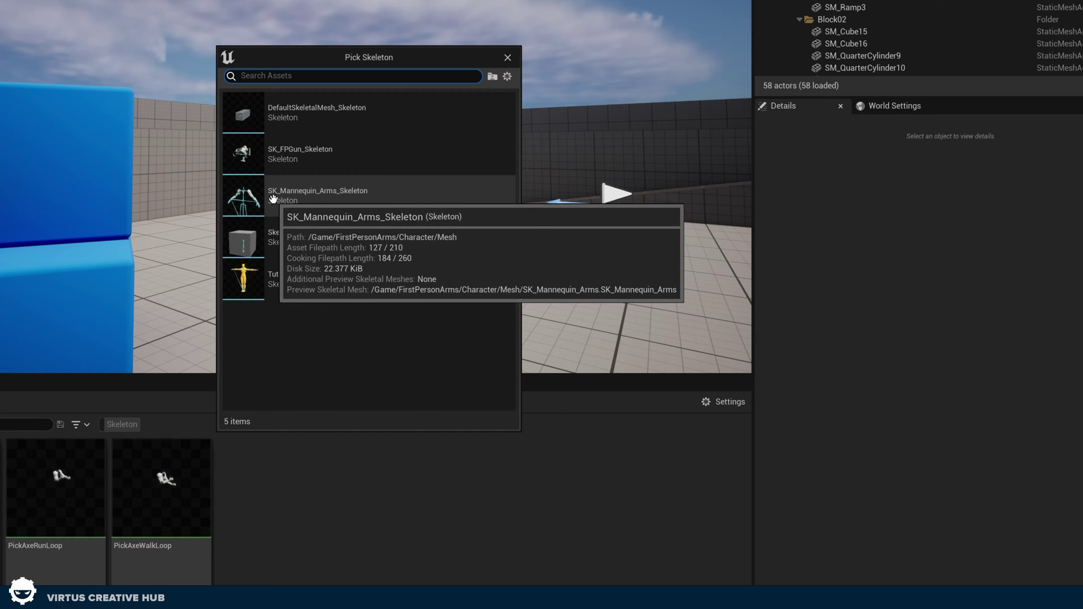
left_click(342, 203)
type("BS_Loco")
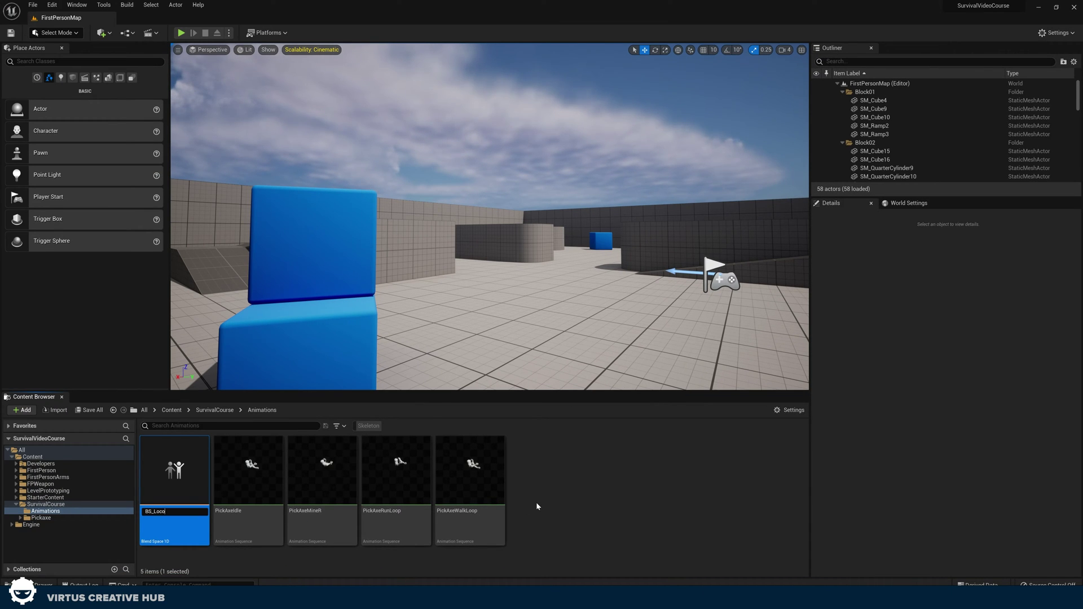
type("motion")
key("Return")
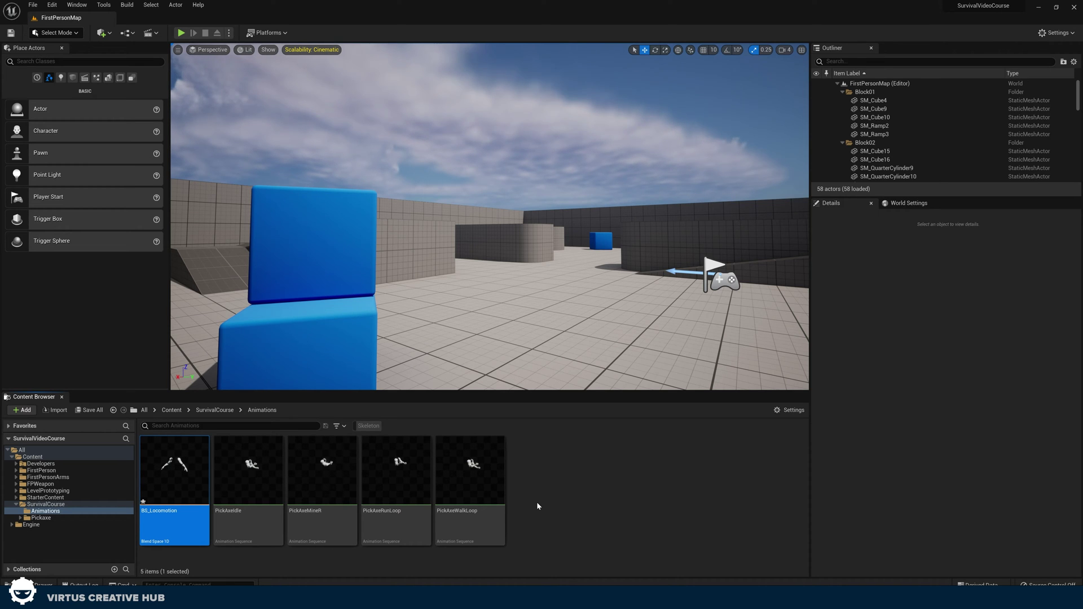
Open BS_Locomotion full-size, and name its horizontal axis Speed with a maximum axis value of 600.
double_click(175, 468)
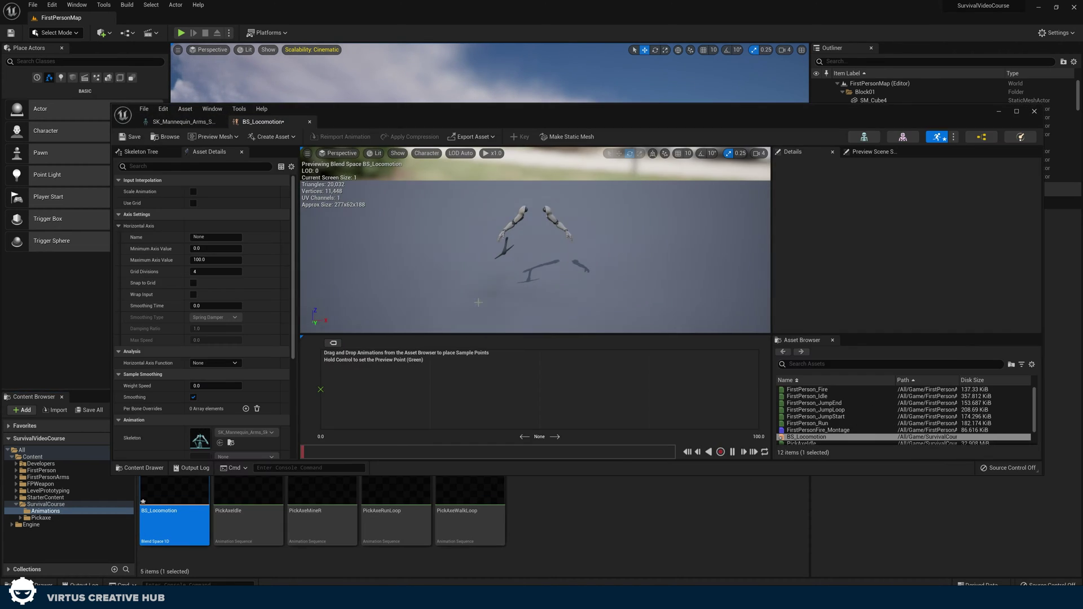
double_click(416, 120)
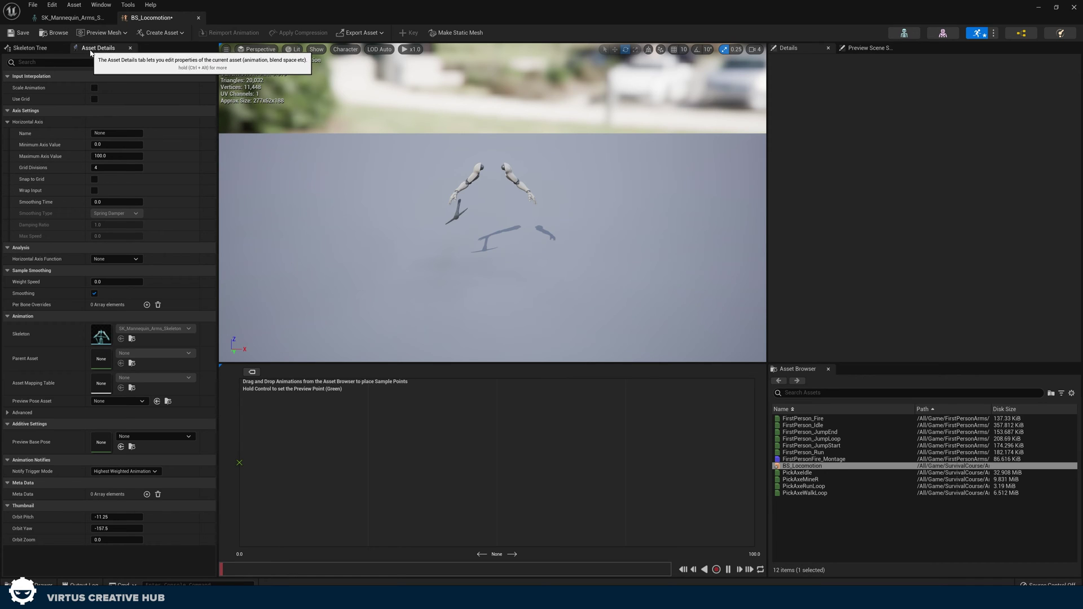
left_click(114, 156)
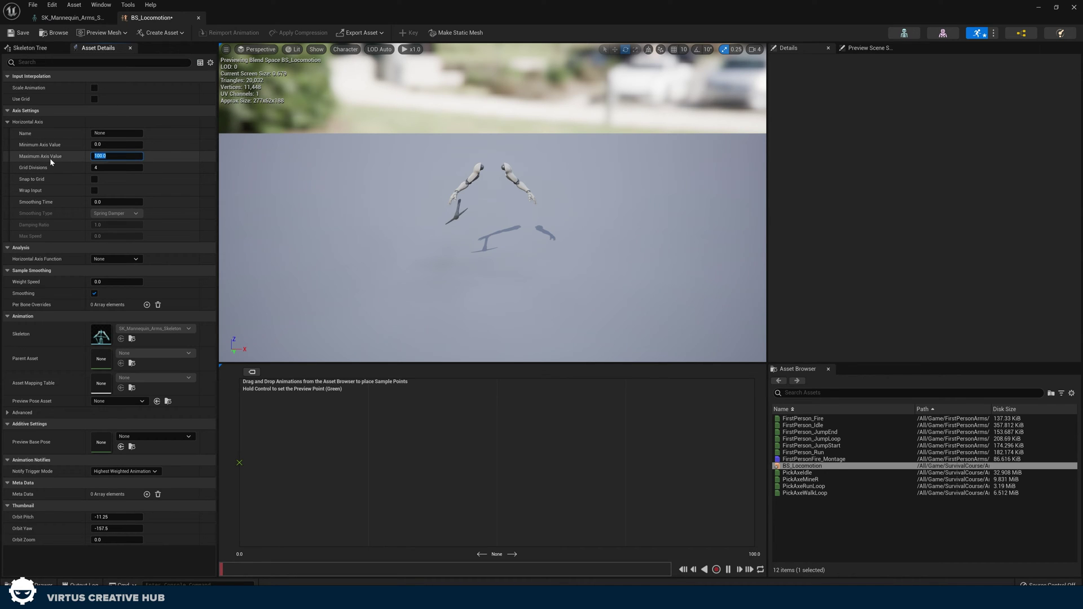
type("600")
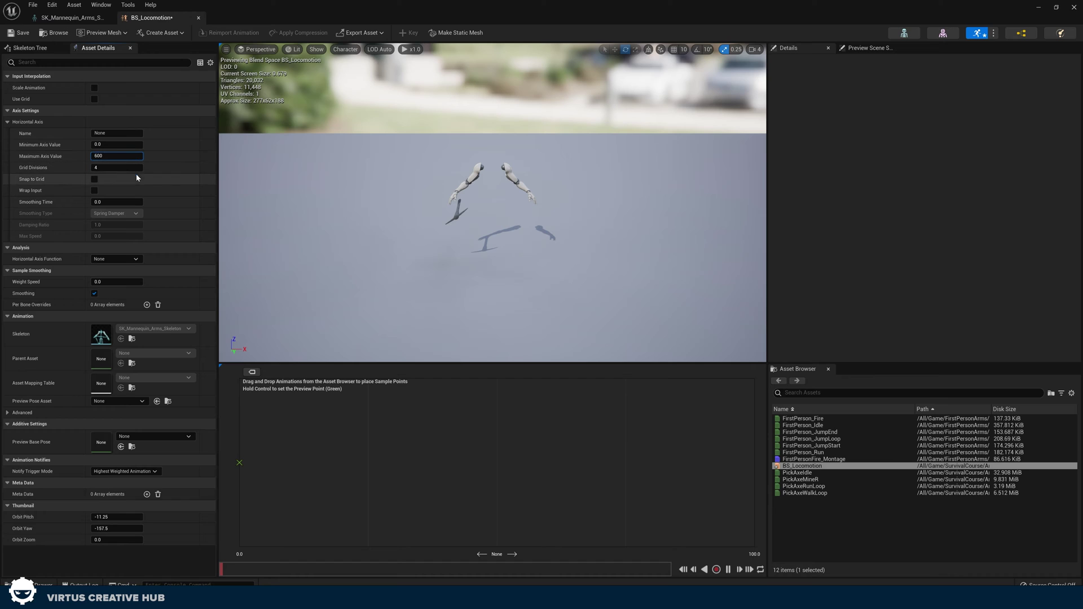
key("Return")
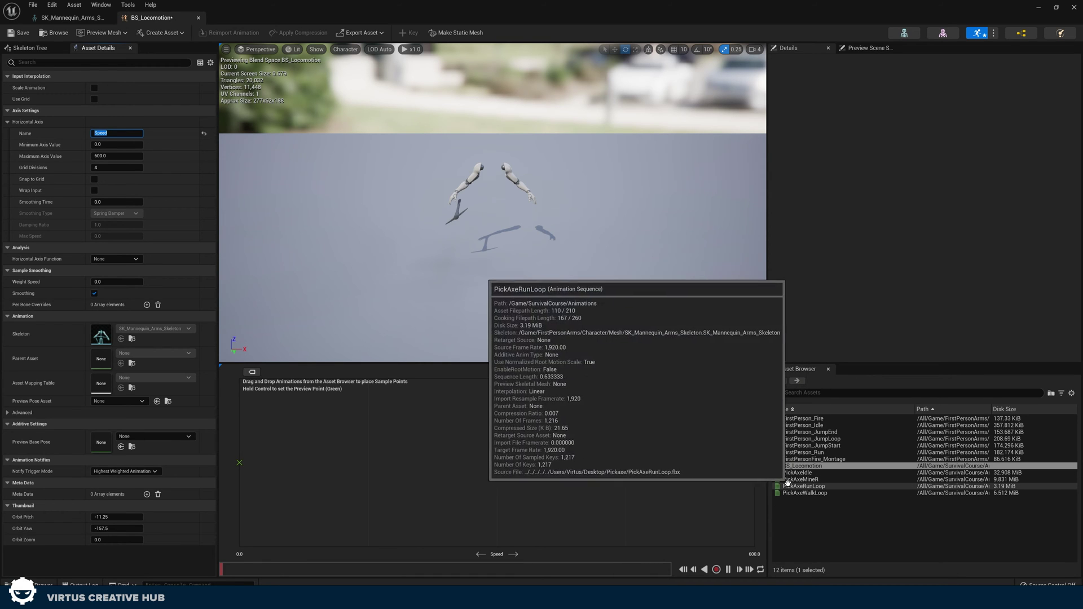
Place samples PickAxeIdle at speed 0, PickAxeWalkLoop at about 50 and PickAxeRunLoop at about 300, and preview the blend between them.
left_click_drag(797, 473, 240, 463)
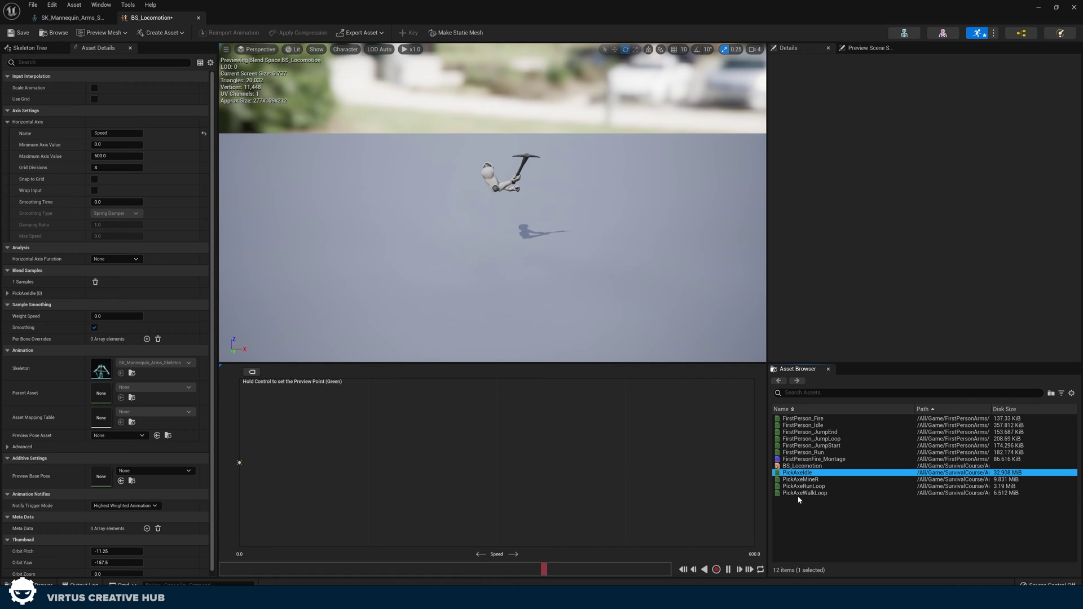
left_click_drag(801, 493, 395, 447)
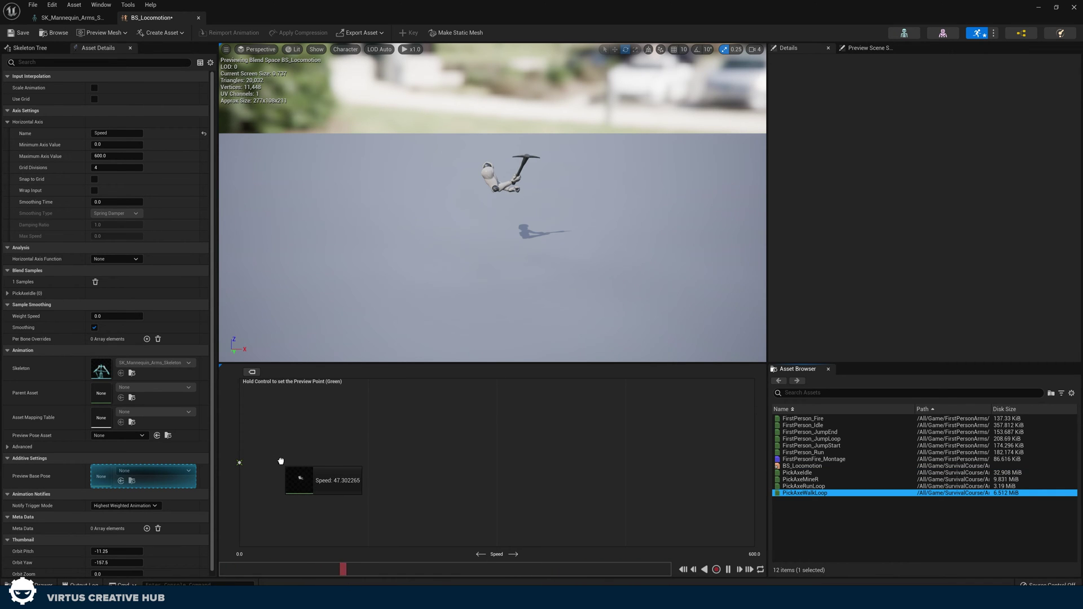
left_click_drag(282, 462, 282, 462)
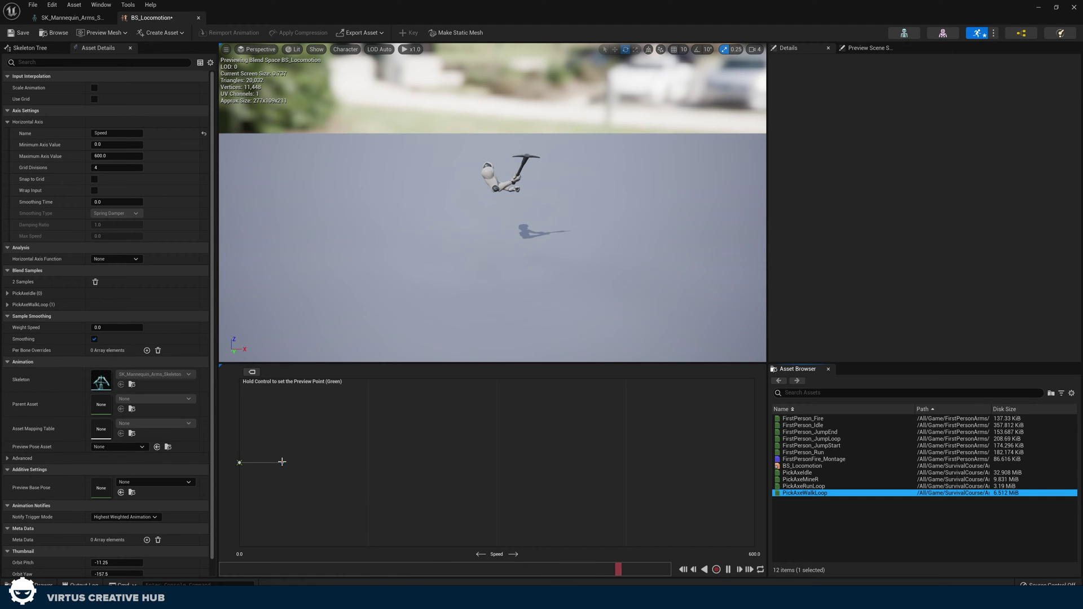
left_click_drag(804, 486, 497, 467)
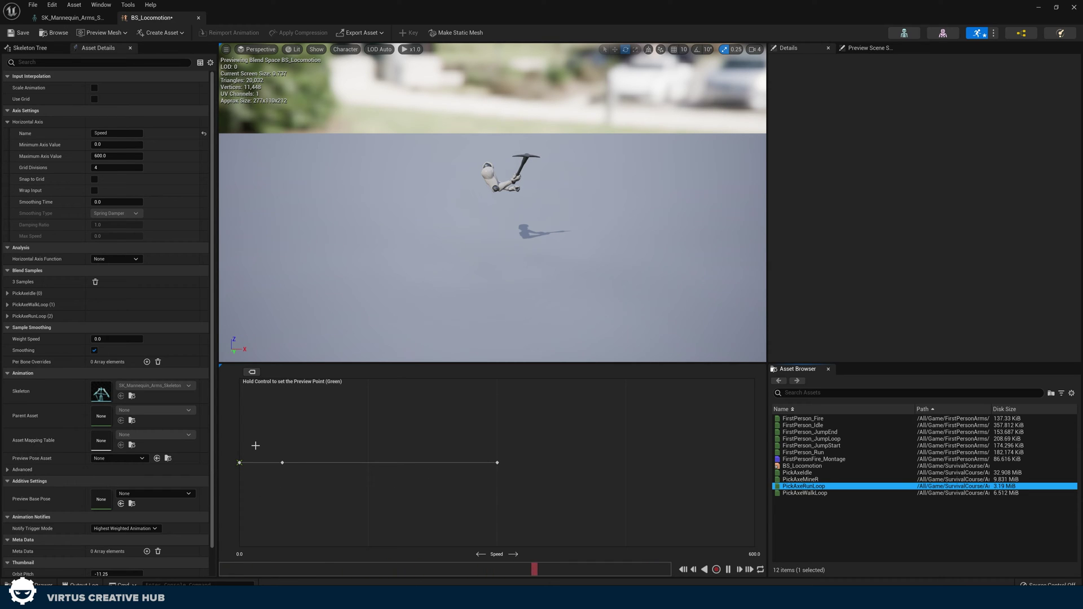
key("ctrl")
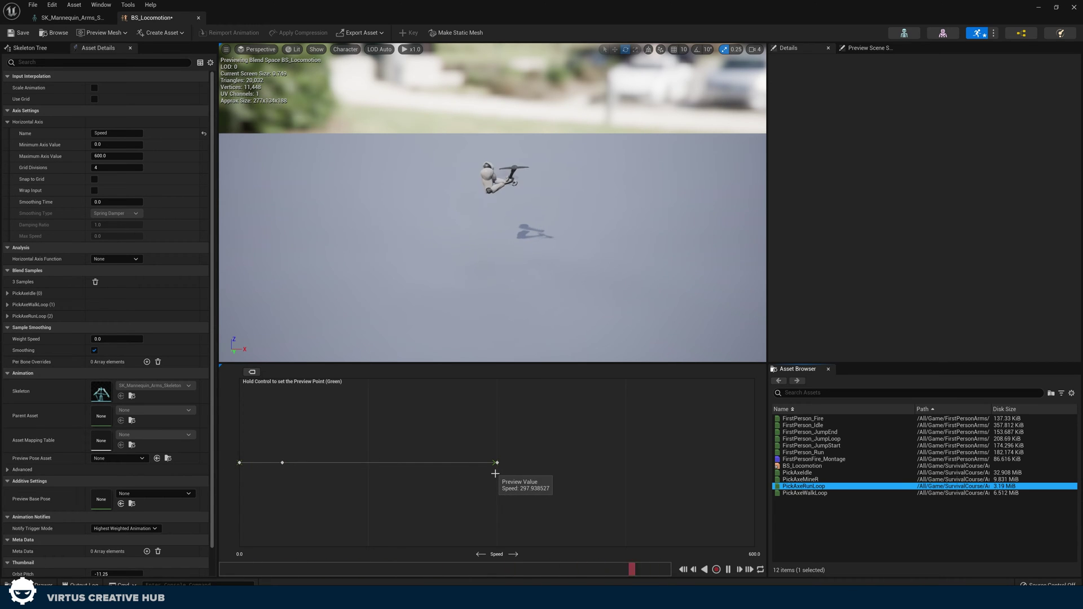
right_click_drag(402, 334, 385, 359)
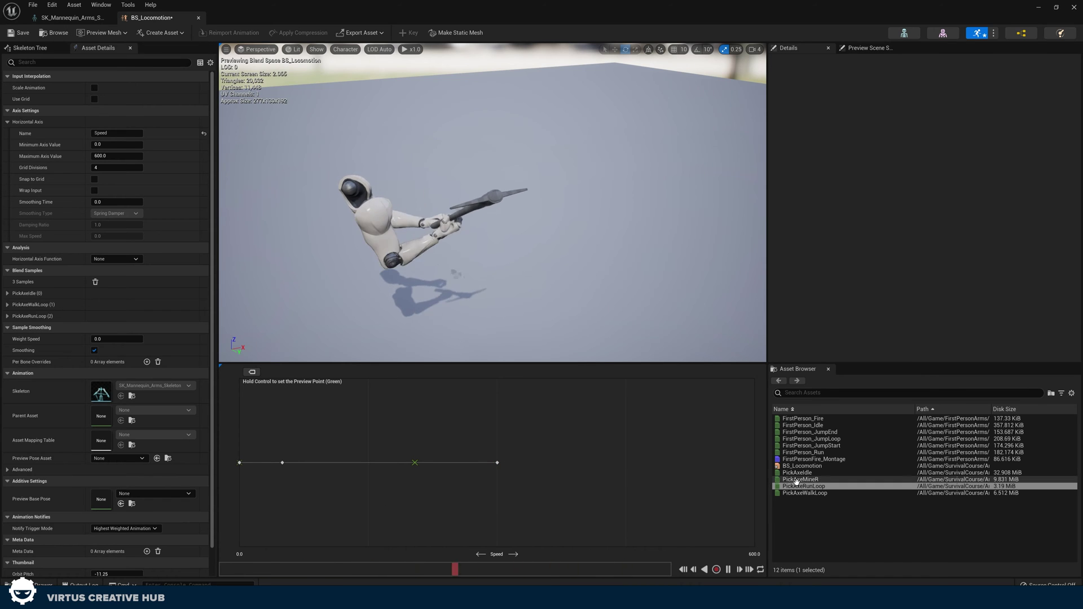
Add a second PickAxeRunLoop sample at the maximum end of the Speed axis, about 599, and save the blend space.
left_click_drag(816, 485, 748, 468)
left_click(747, 463)
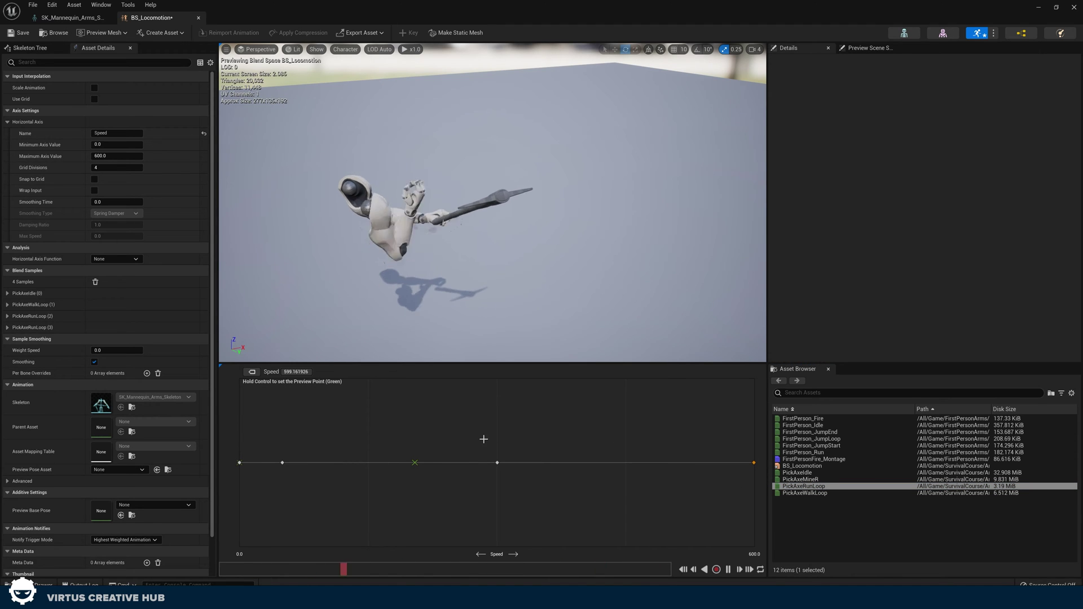
left_click(18, 32)
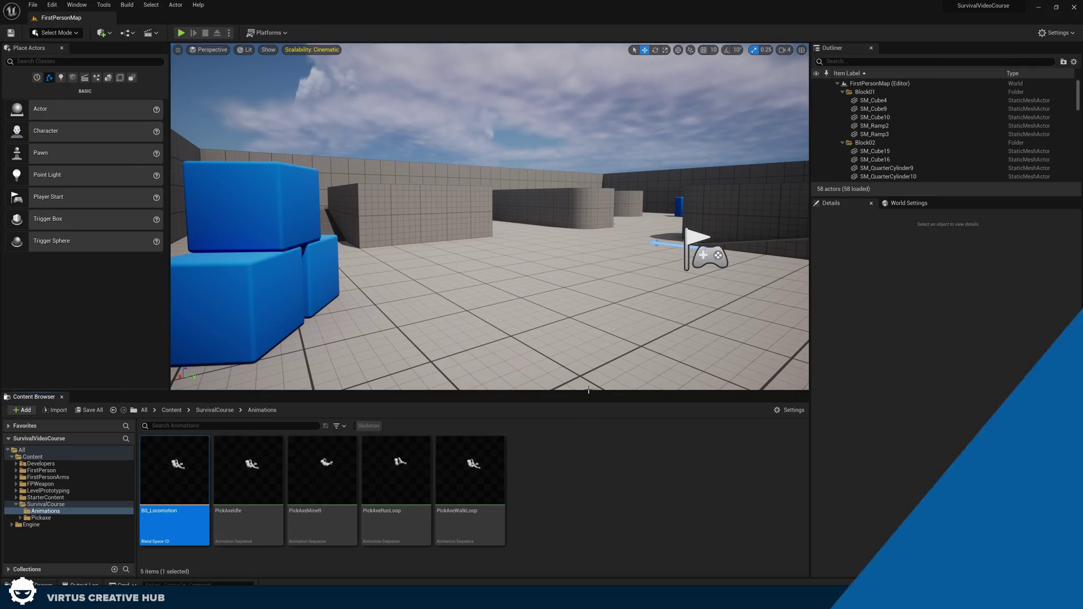
Create an Animation Blueprint for SK_Mannequin_Arms_Skeleton in the SurvivalCourse folder and name it AnimBP_Character.
left_click(537, 492)
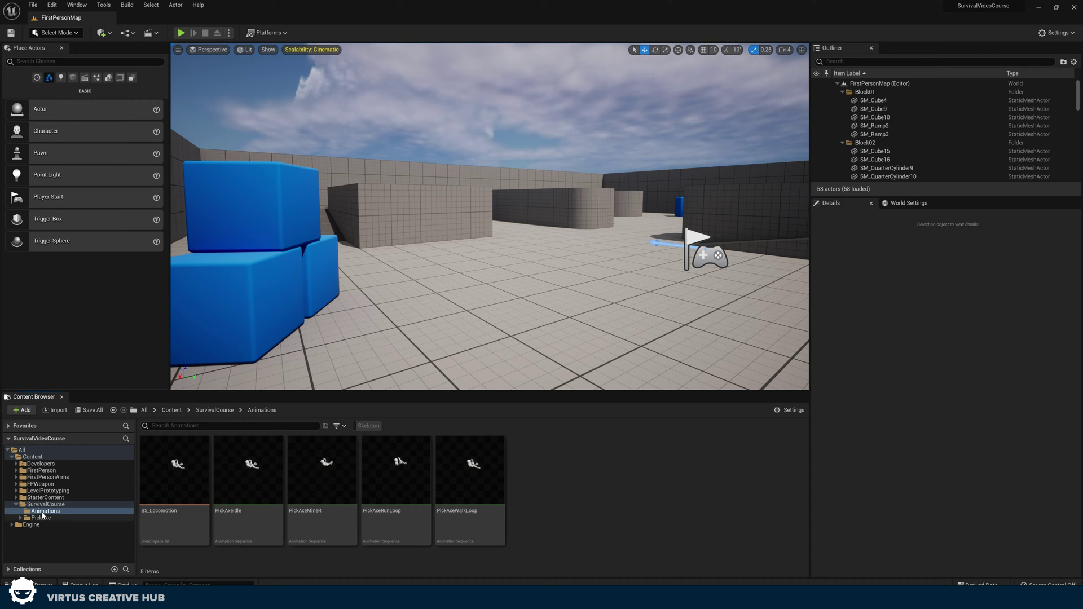
left_click(45, 504)
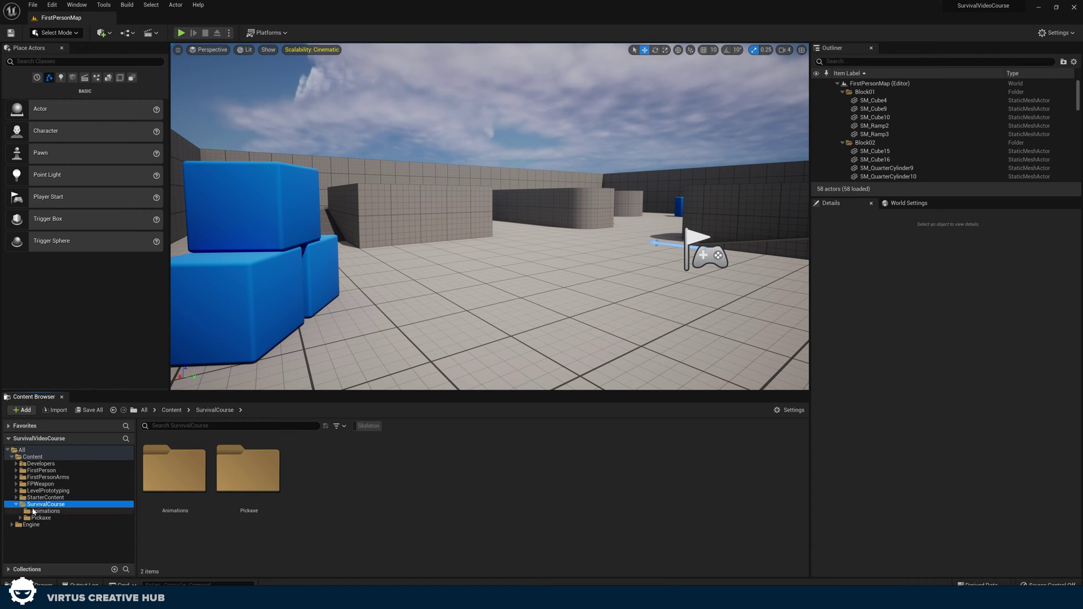
right_click(315, 498)
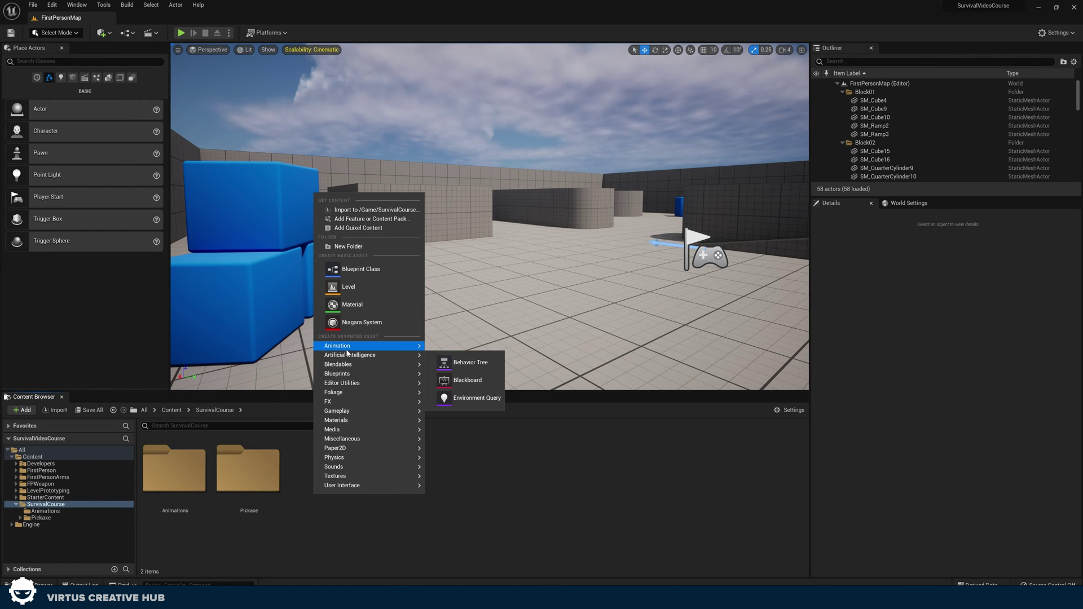
left_click(384, 346)
left_click(477, 259)
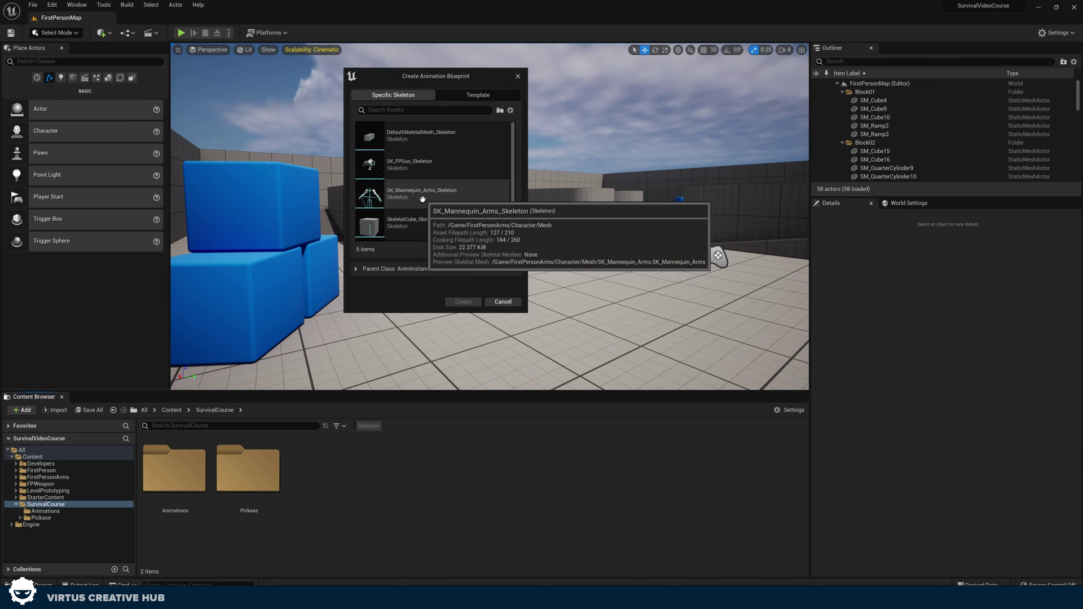
left_click(394, 200)
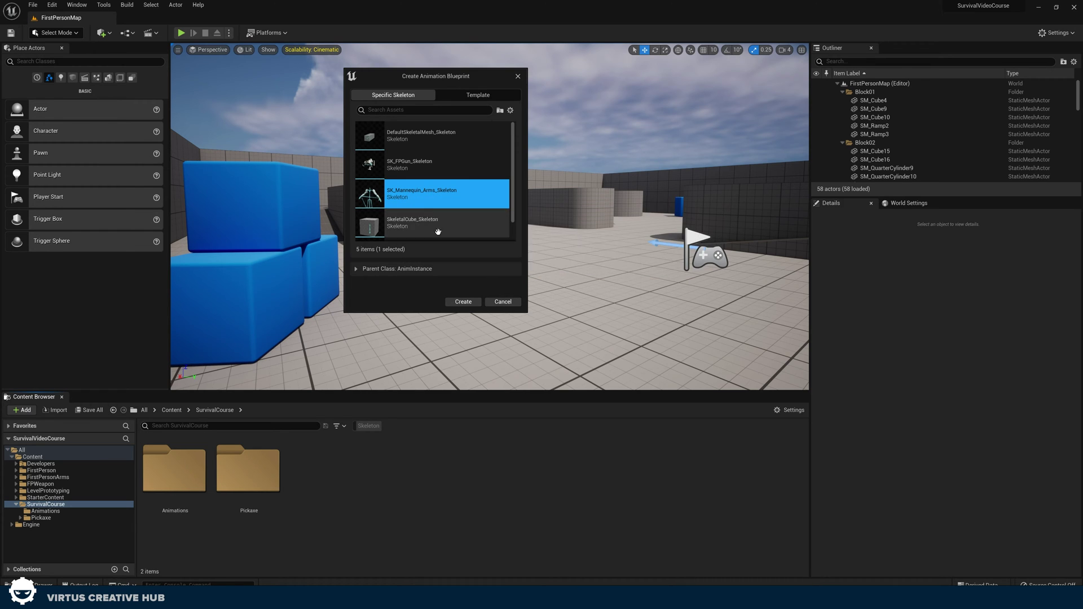
left_click(459, 303)
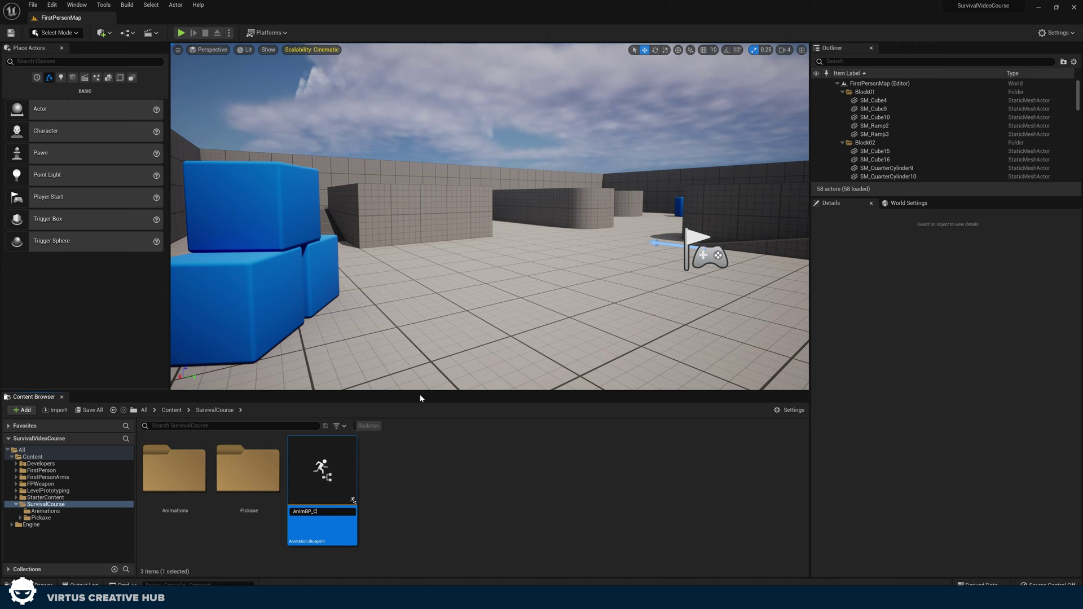
key("Return")
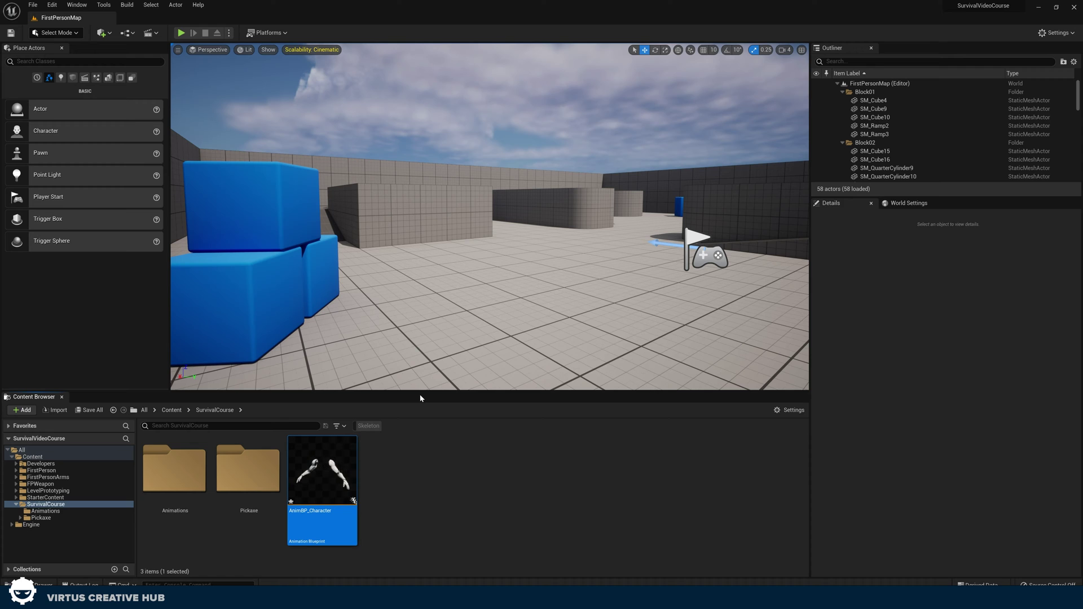
Open AnimBP_Character and add a new state machine to its AnimGraph, well before the Output Pose node.
double_click(322, 469)
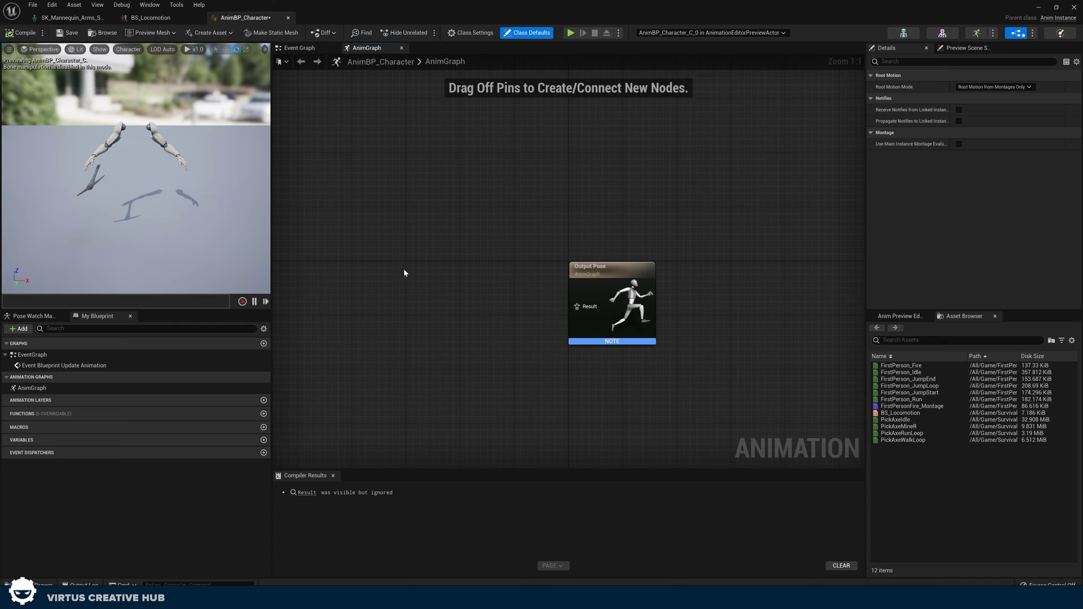
right_click(337, 286)
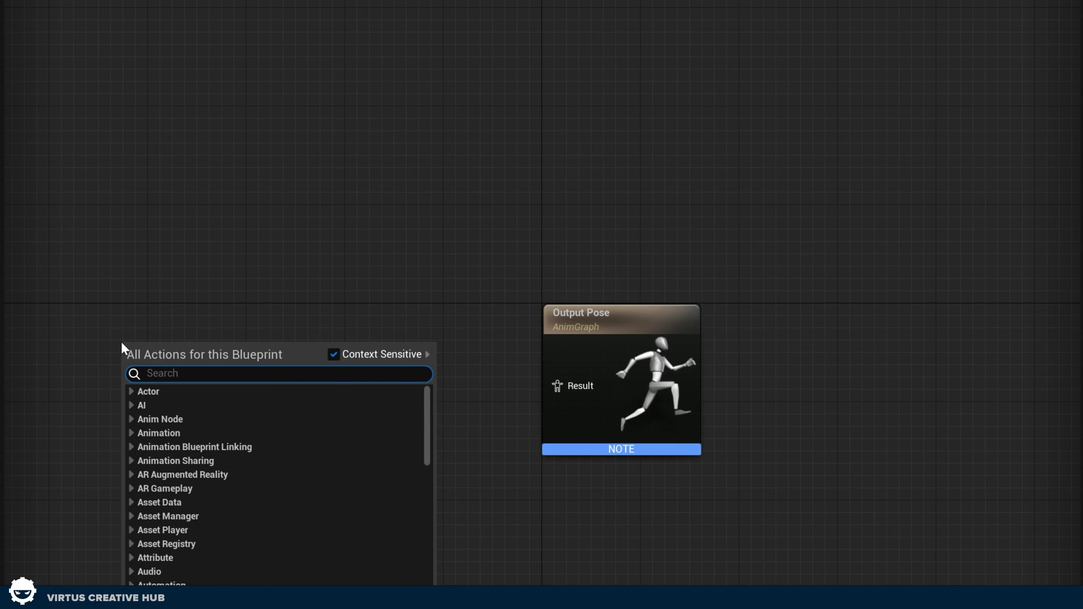
type("state")
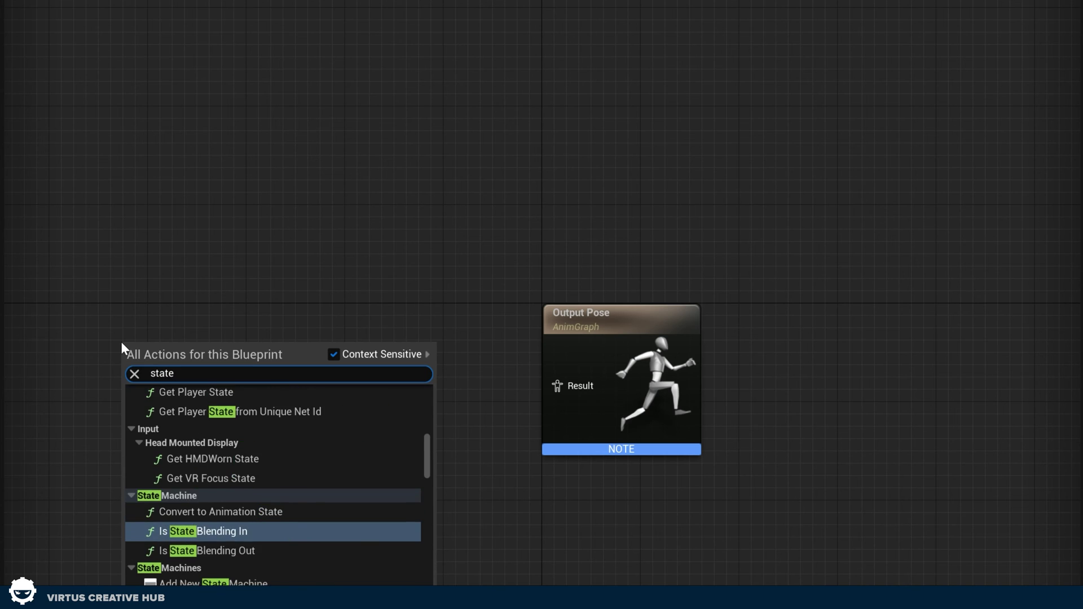
type(" machine")
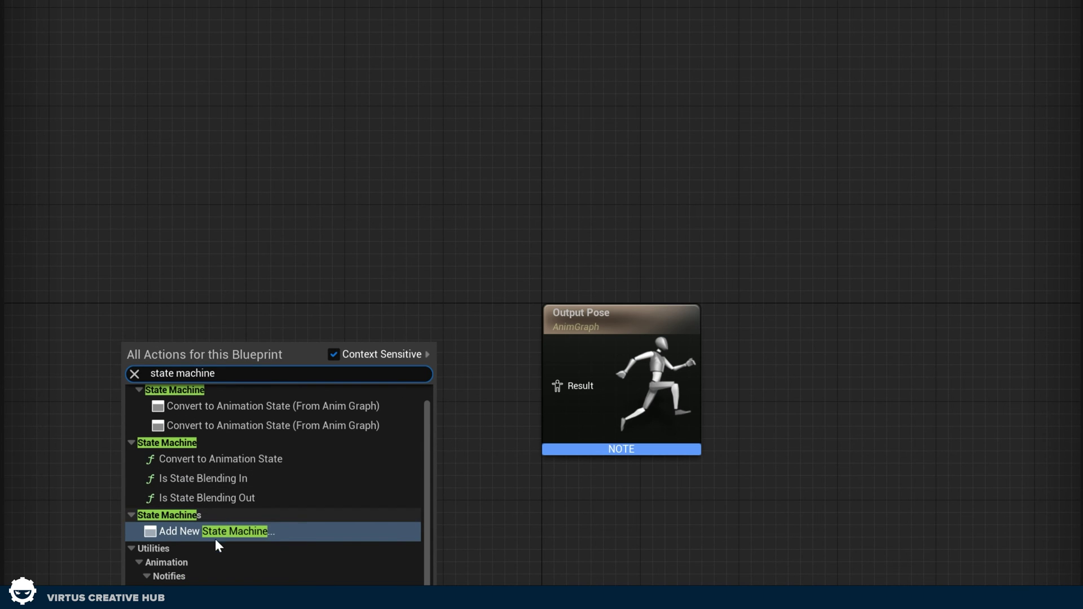
left_click(209, 533)
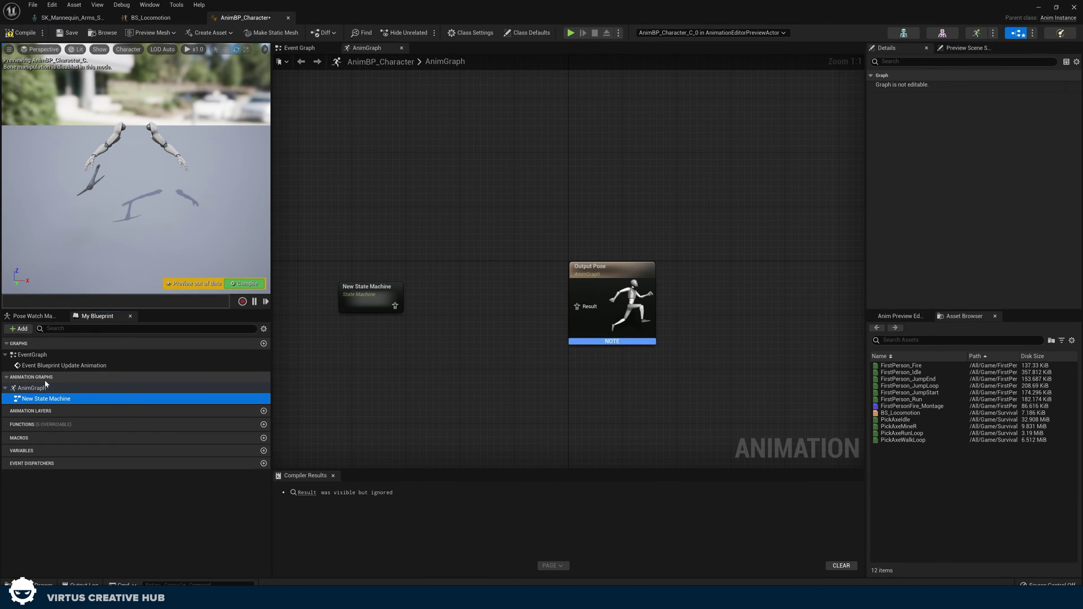
Rename the new state machine SurvivalStates and connect it to the Output Pose's Result, compiling the blueprint.
right_click(48, 400)
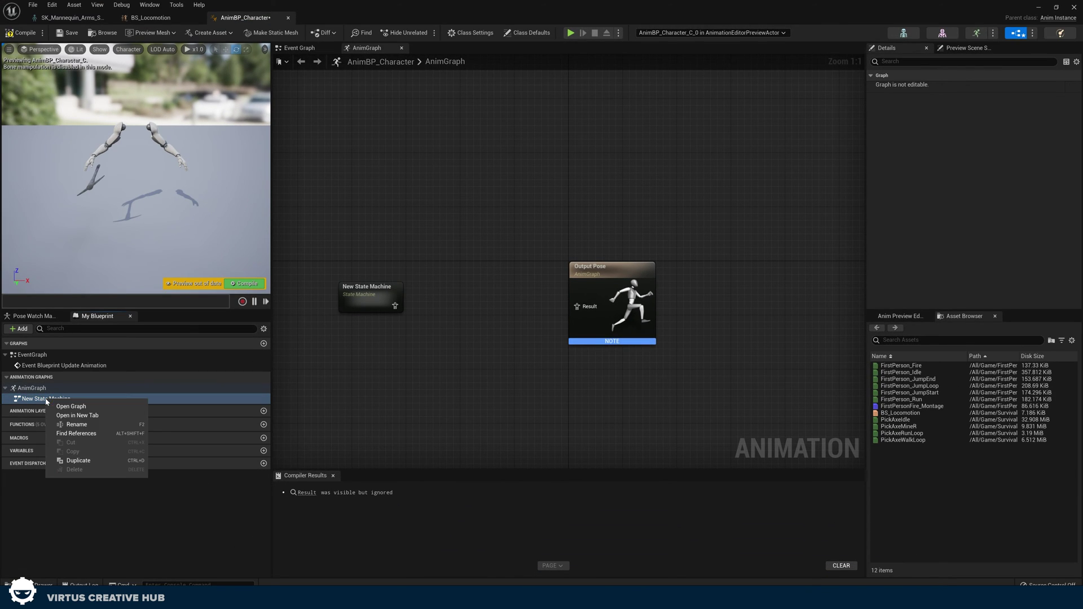
left_click(76, 425)
type("Sur")
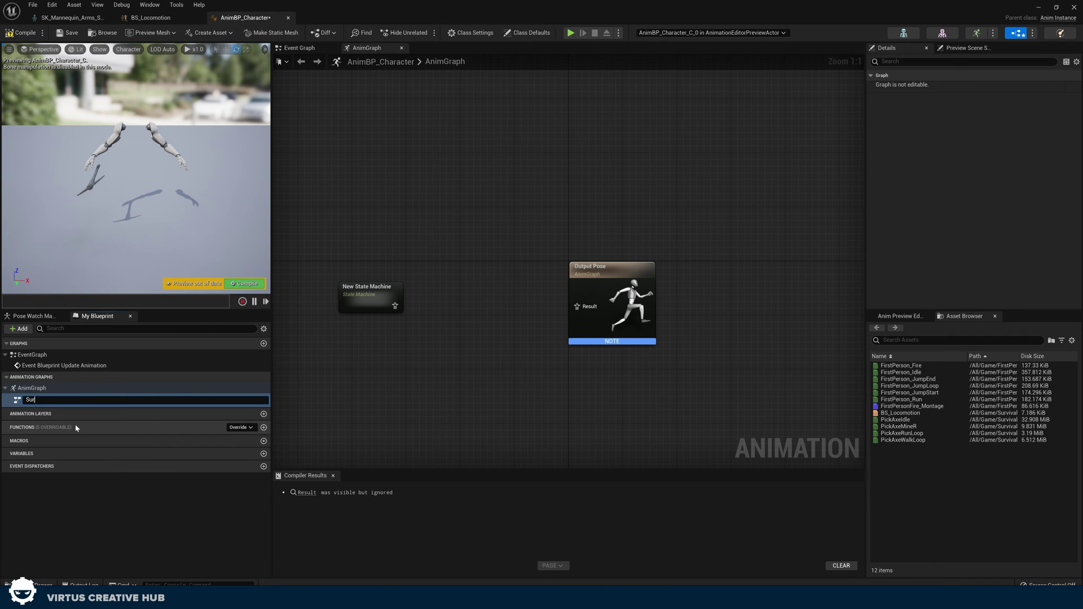
type("vivalStates")
key("Return")
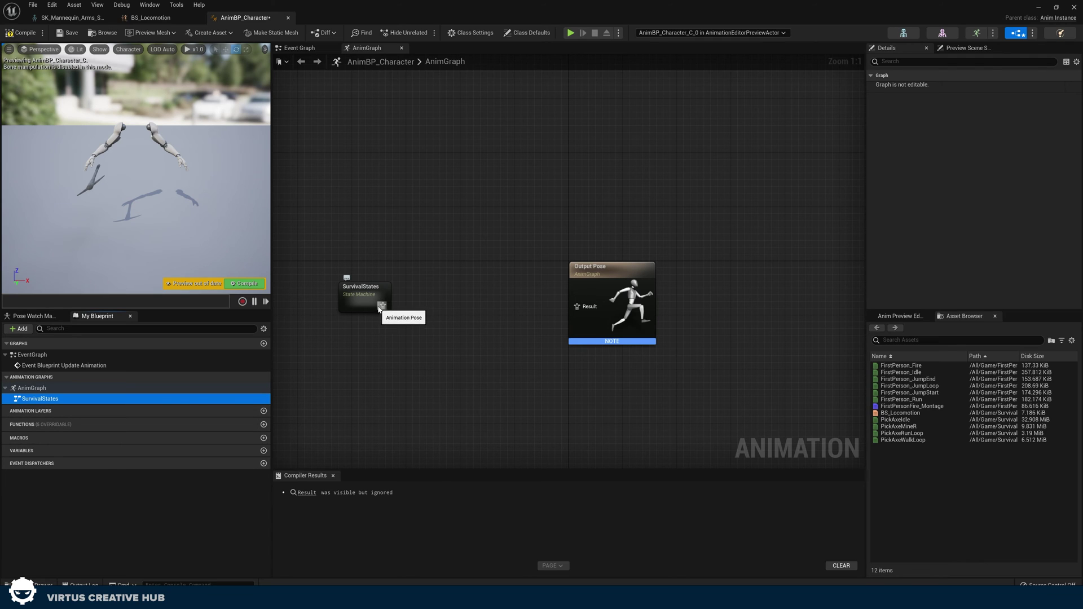
left_click_drag(382, 306, 589, 309)
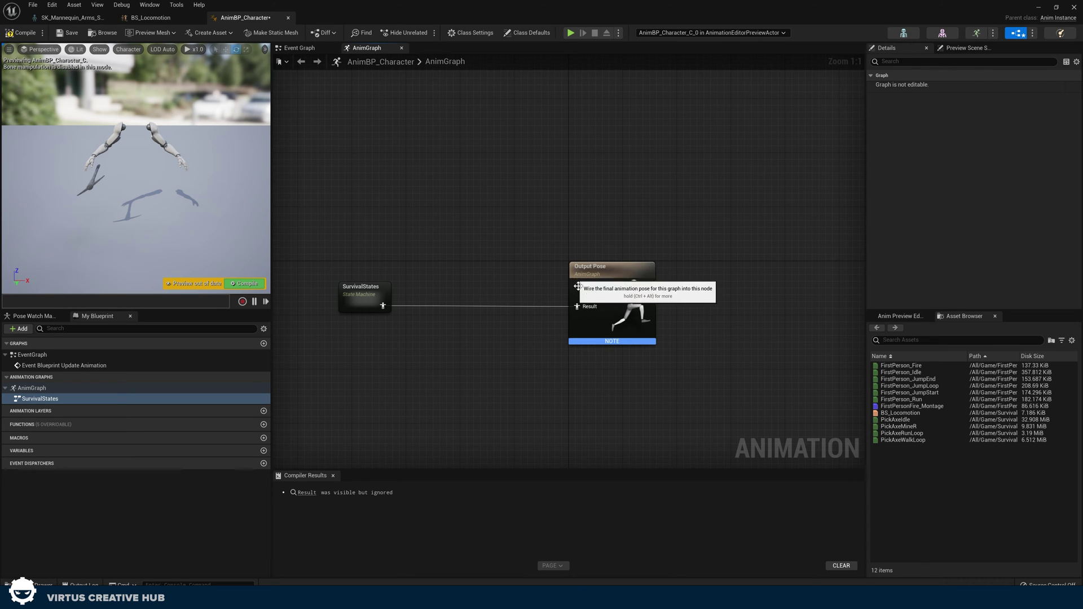
left_click(245, 284)
Inside the SurvivalStates state machine, add a state connected from Entry and name it Locomotion.
double_click(360, 308)
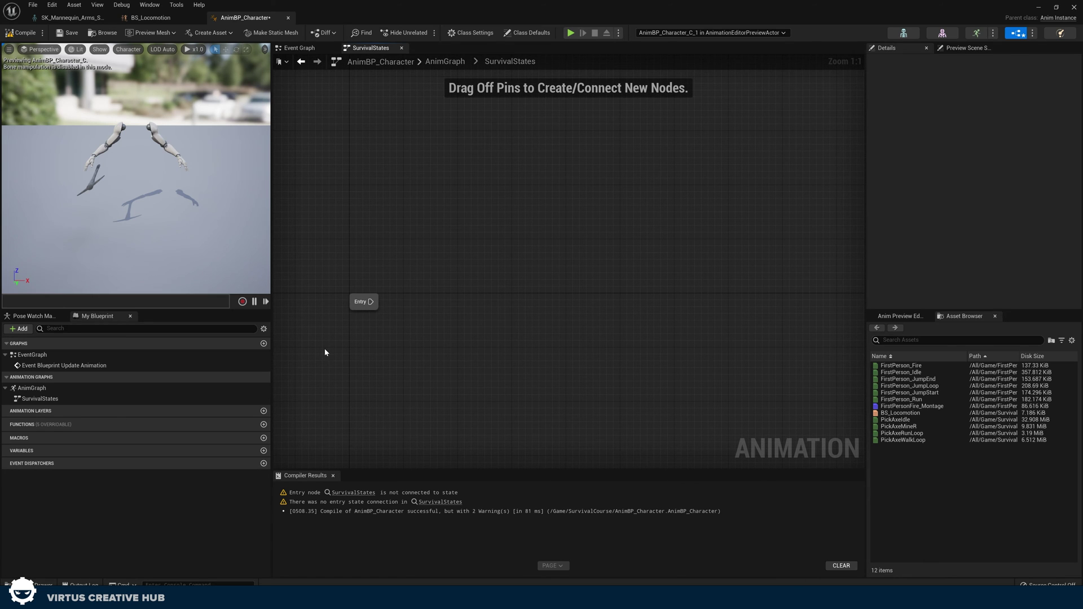
left_click_drag(395, 291, 450, 259)
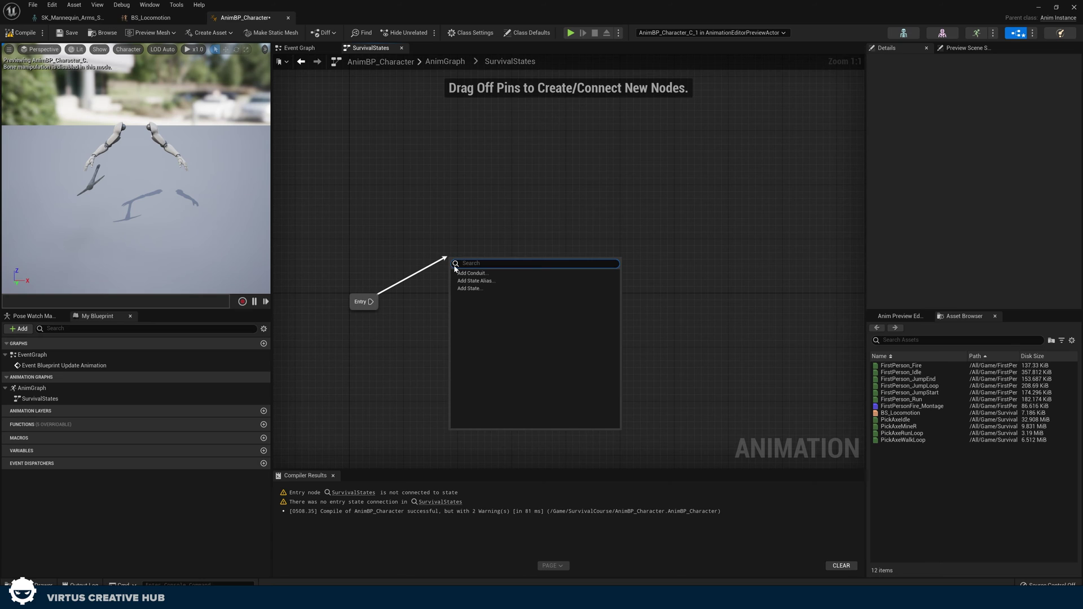
left_click(466, 287)
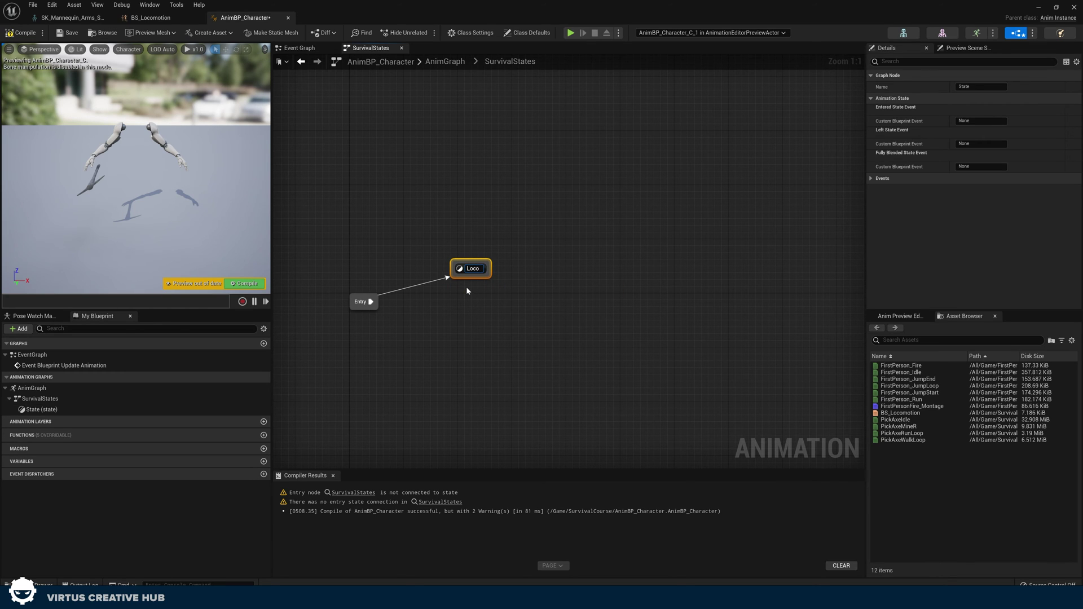
type("Locomotion")
key("Return")
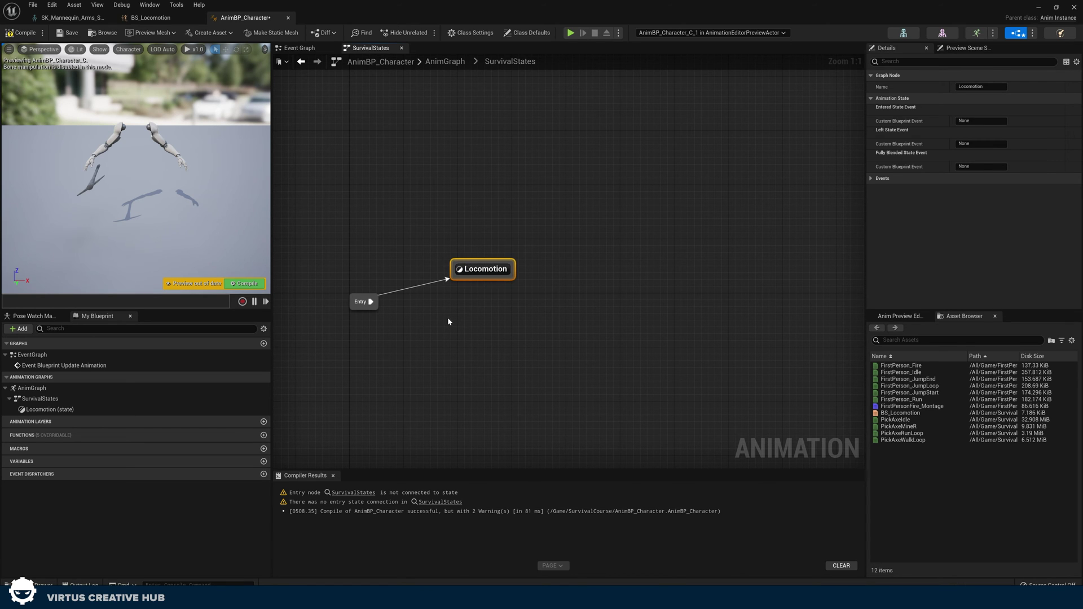
In the Locomotion state, place the BS_Locomotion blend space and connect it to the Output Animation Pose's Result.
double_click(485, 270)
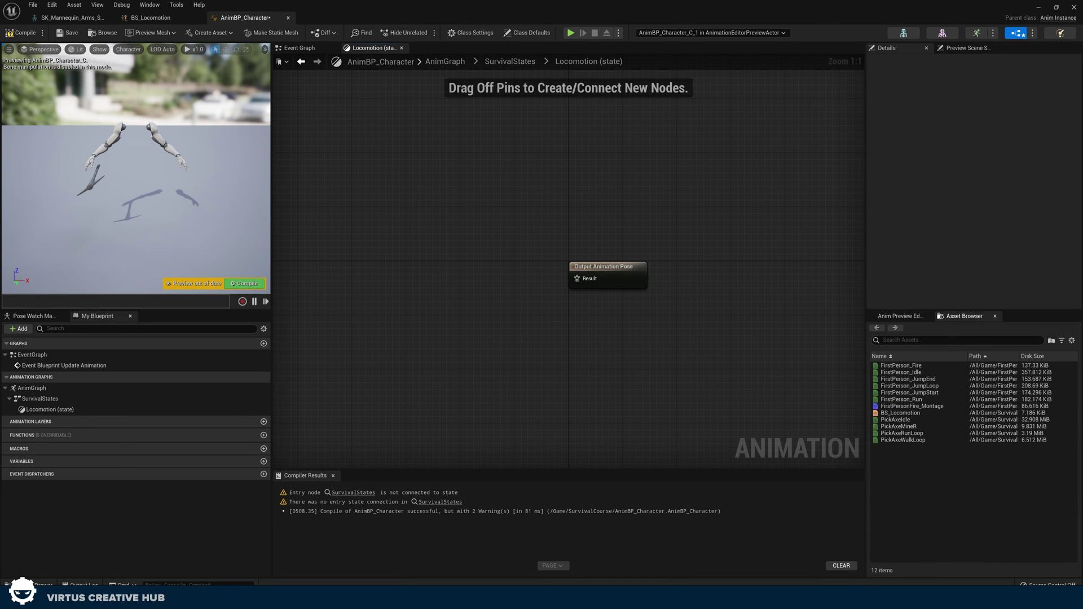
left_click_drag(897, 414, 375, 266)
left_click_drag(428, 293, 577, 279)
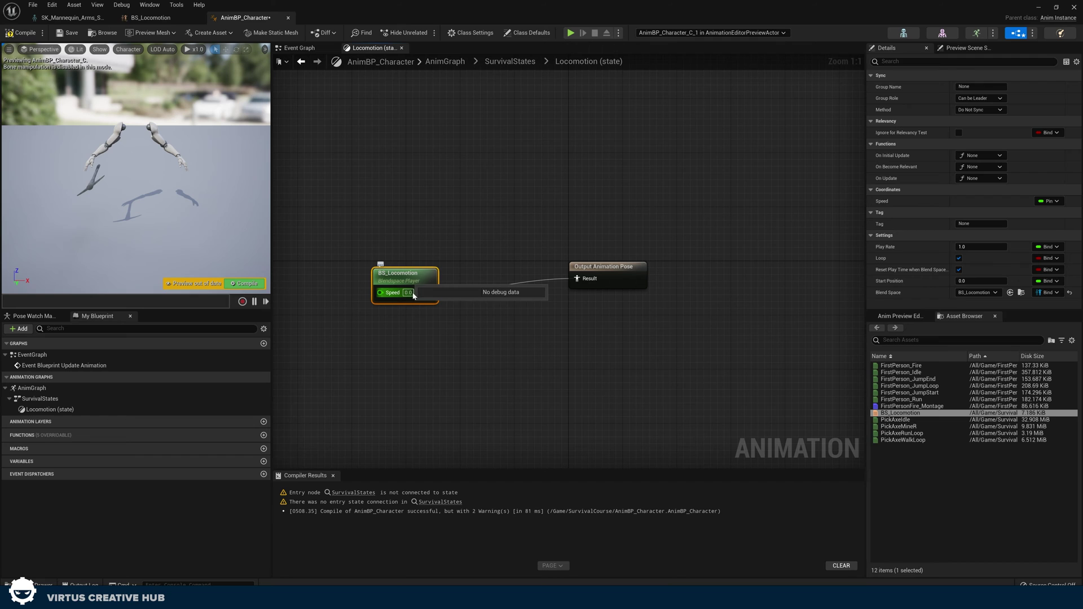
mouse_move(404, 277)
left_mouse_down()
mouse_move(389, 285)
mouse_move(410, 289)
left_mouse_up()
left_click(429, 261)
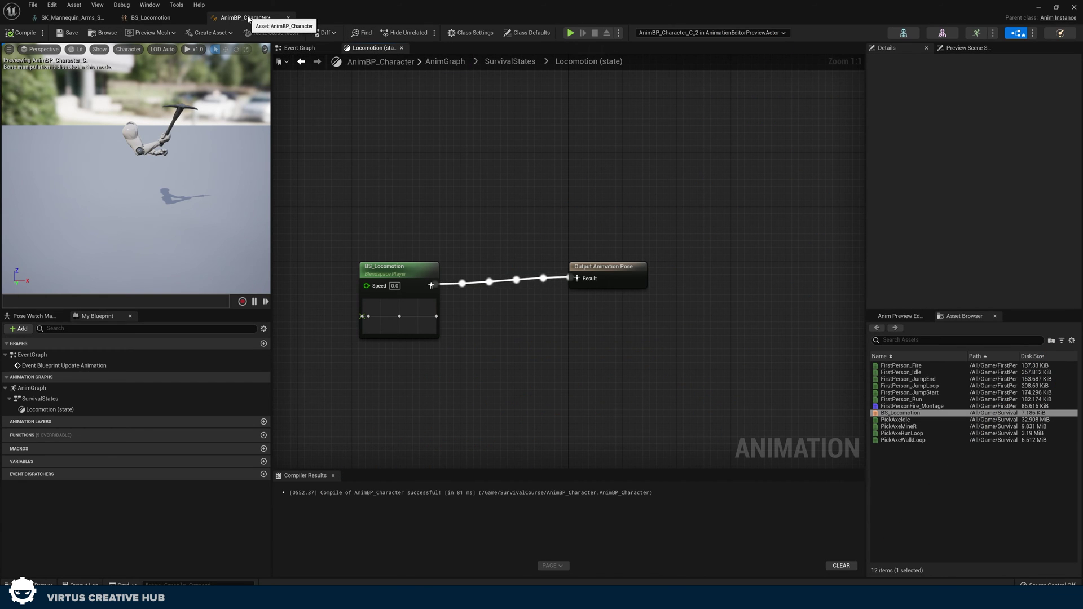
In the Event Graph, add a Cast To BP_FirstPersonCharacter node driven by Event Blueprint Update Animation.
left_click(304, 49)
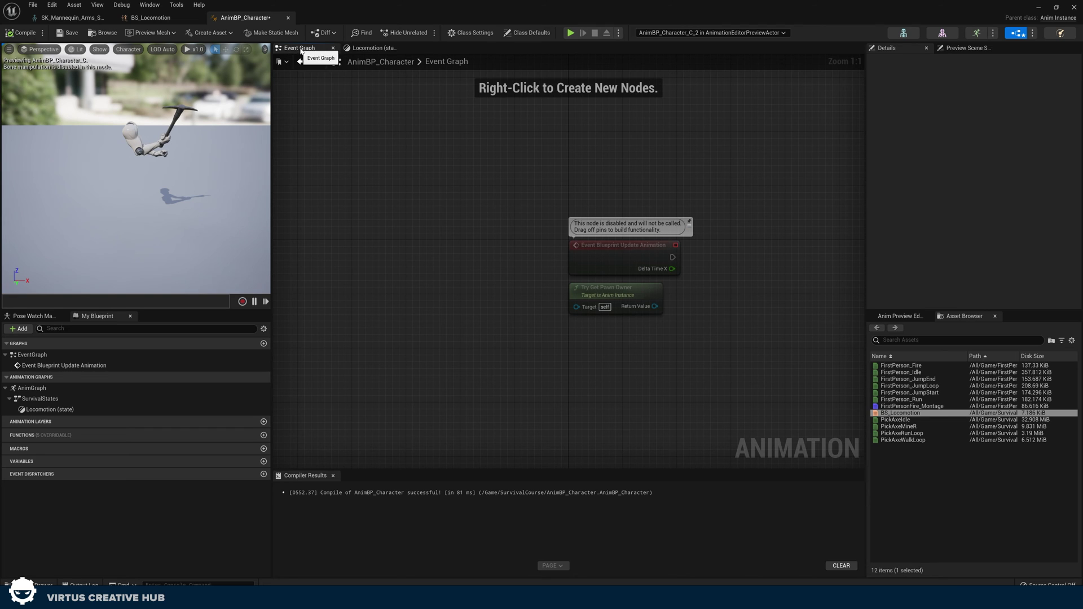
left_click(26, 357)
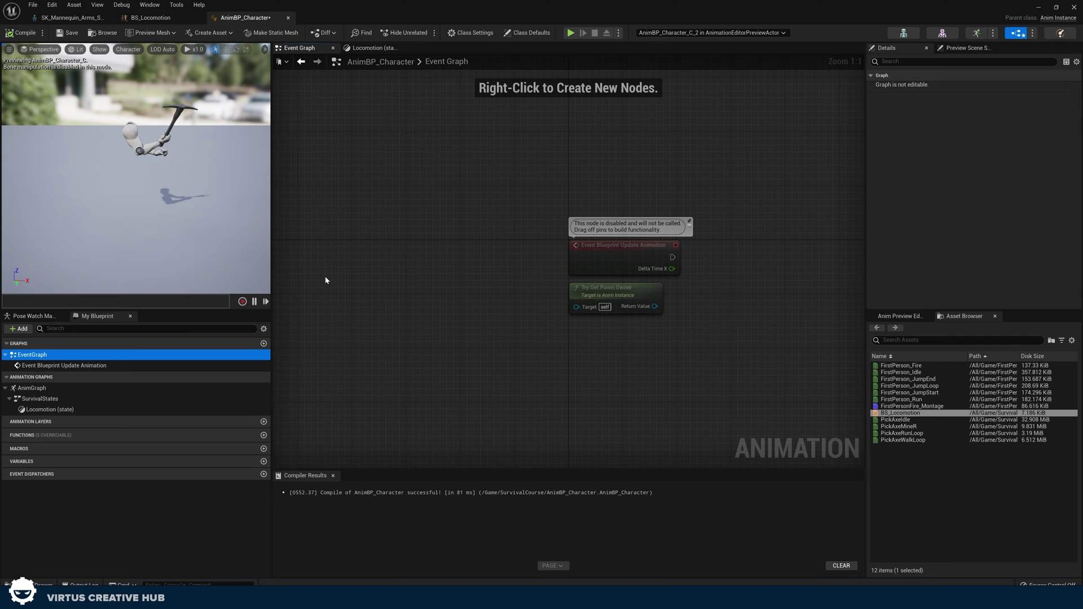
right_click_drag(546, 337, 306, 293)
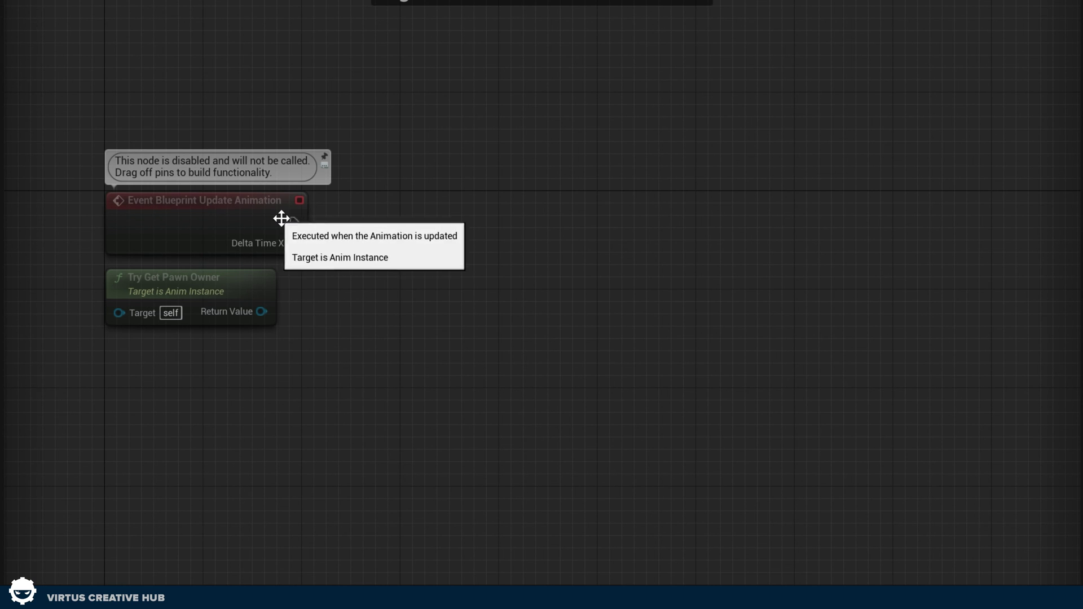
left_click_drag(294, 222, 393, 188)
type("cast t")
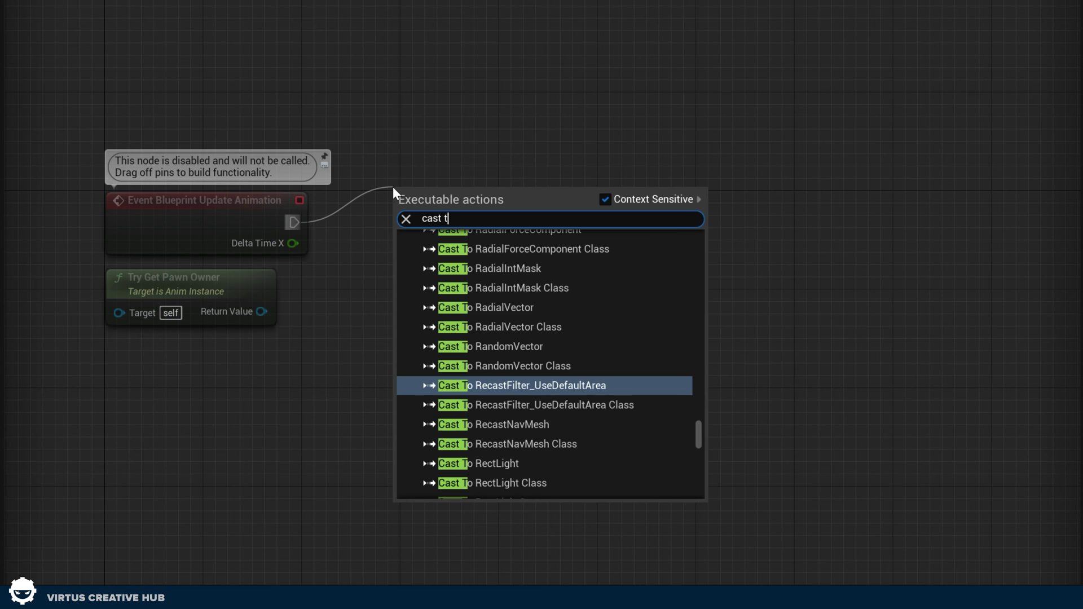
type("o")
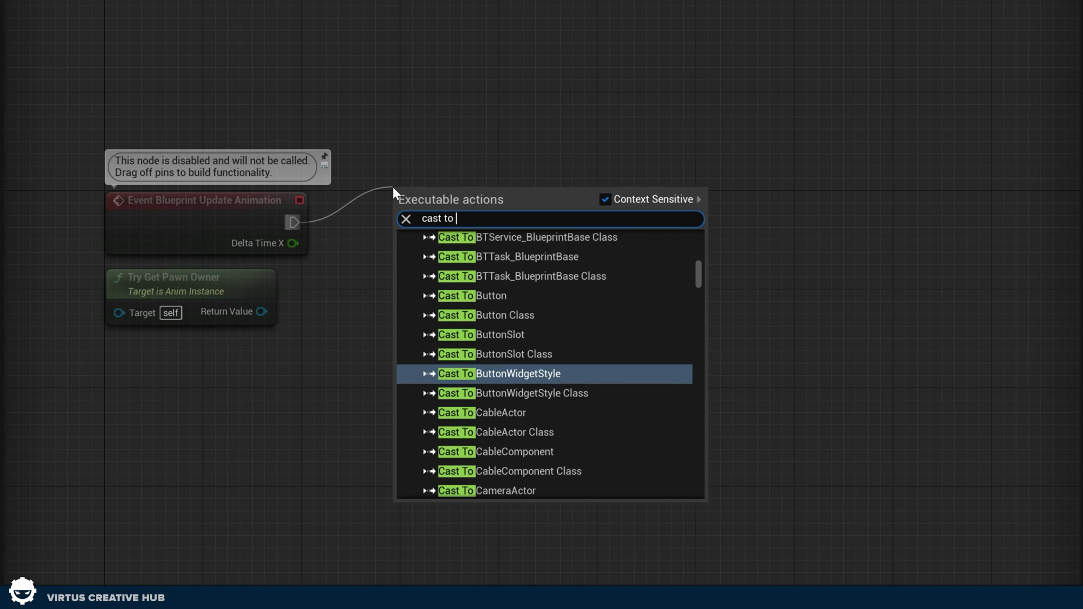
type(" firstpersonch")
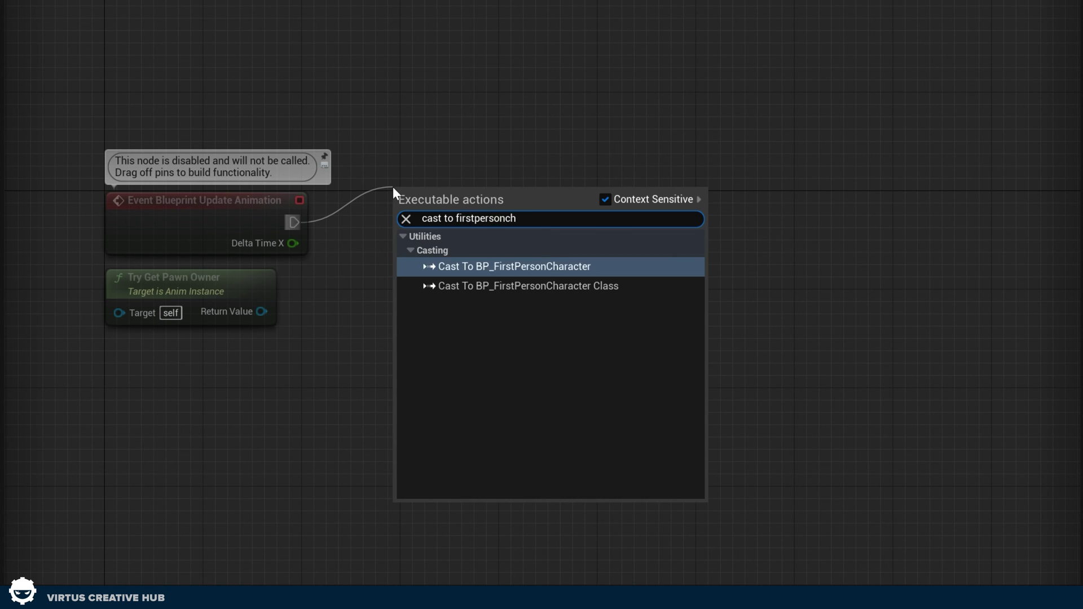
left_click(462, 271)
left_click_drag(482, 228, 479, 190)
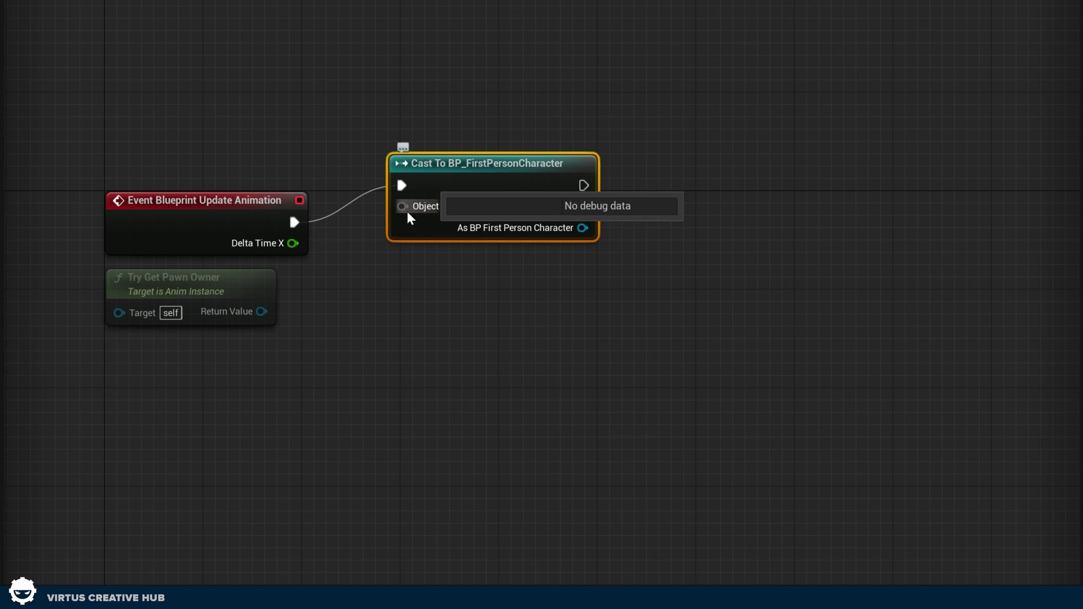
Feed the cast's Object input from a Get Player Character node and place that node below Try Get Pawn Owner.
left_click_drag(407, 210, 276, 388)
type("get player charac")
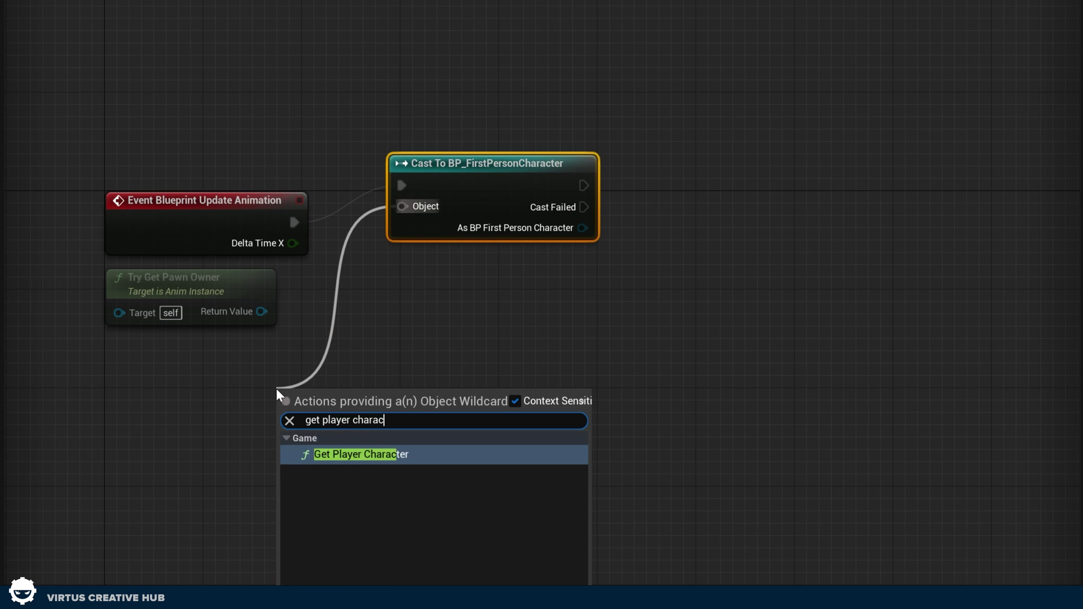
type("t")
key("Return")
left_click_drag(340, 403, 155, 389)
left_click(587, 247)
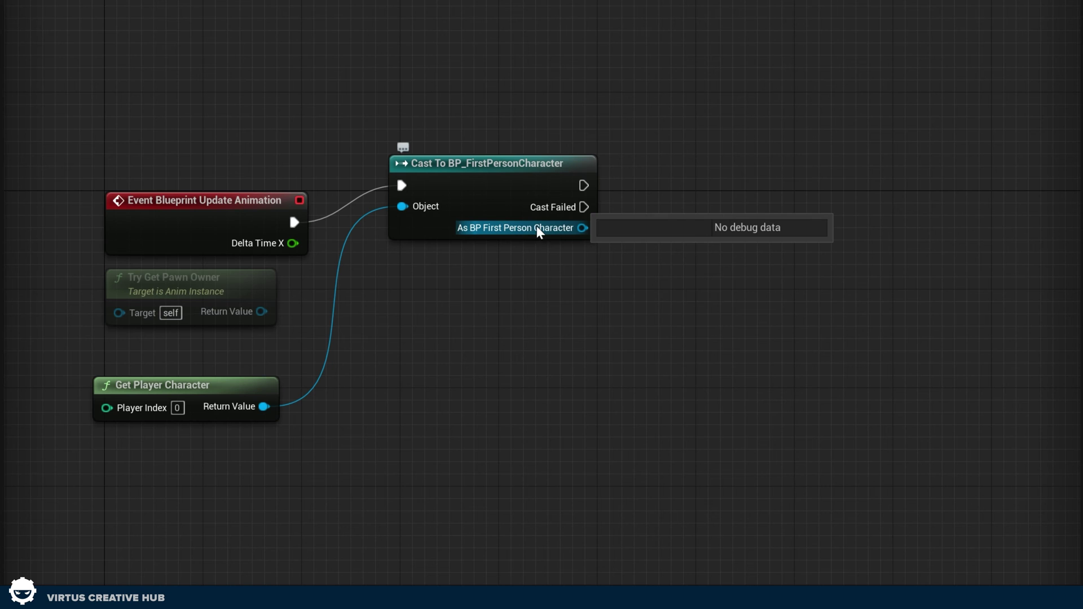
Add a Get Velocity node fed by the cast's As BP First Person Character output.
left_click_drag(578, 227, 668, 313)
type("g")
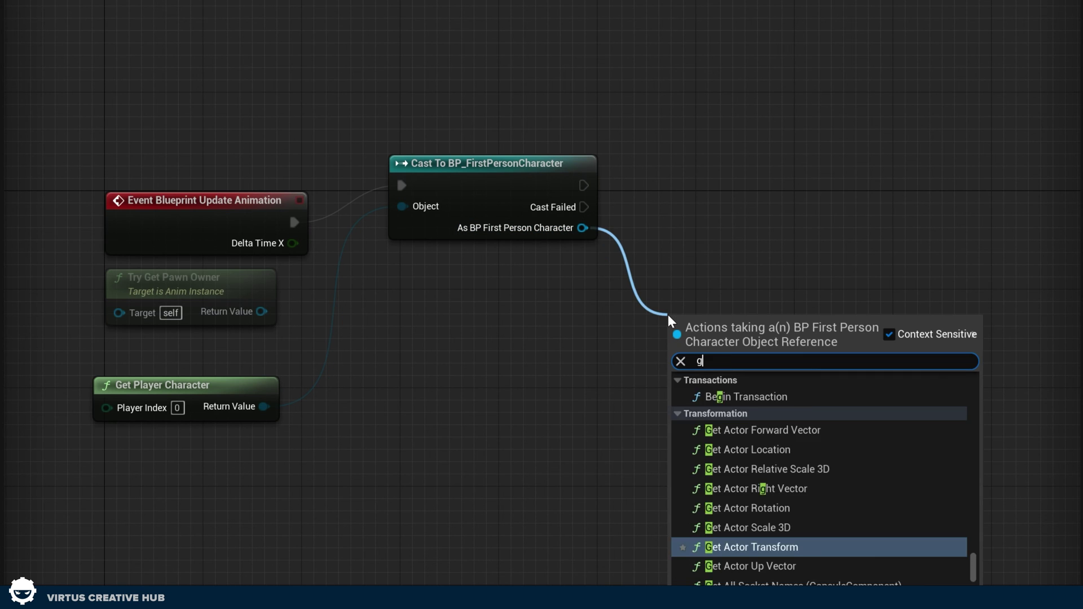
type("et velocity")
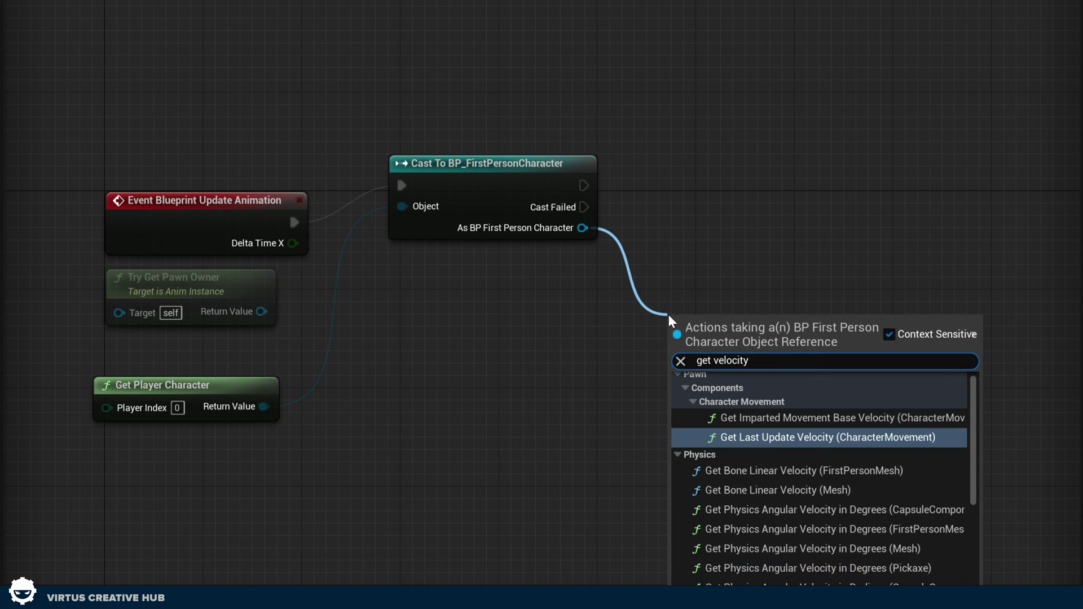
scroll(855, 533, "down", 5)
scroll(855, 533, "down", 1)
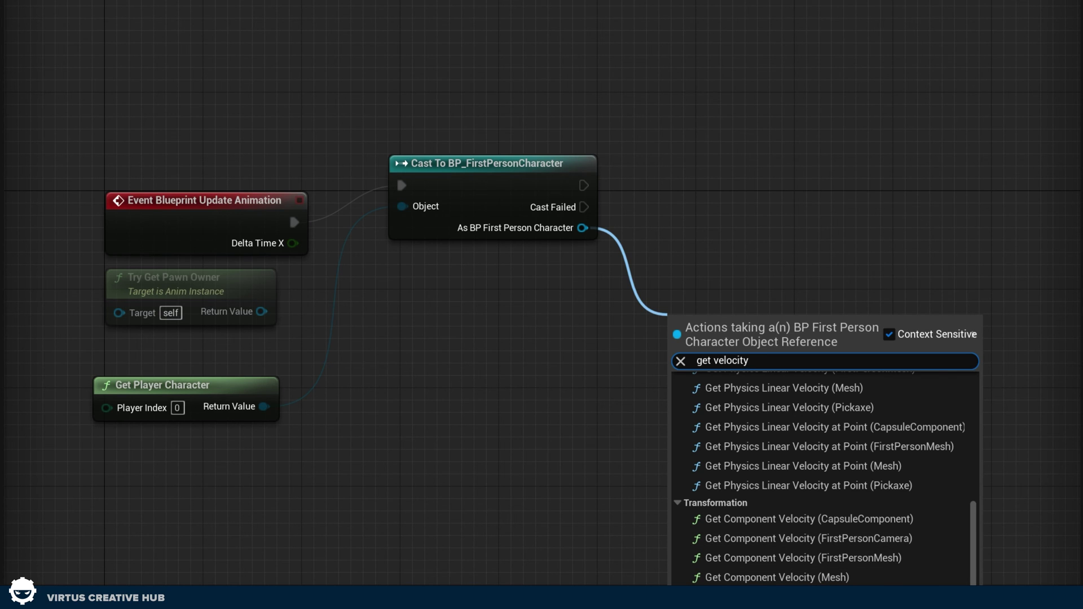
left_click(727, 368)
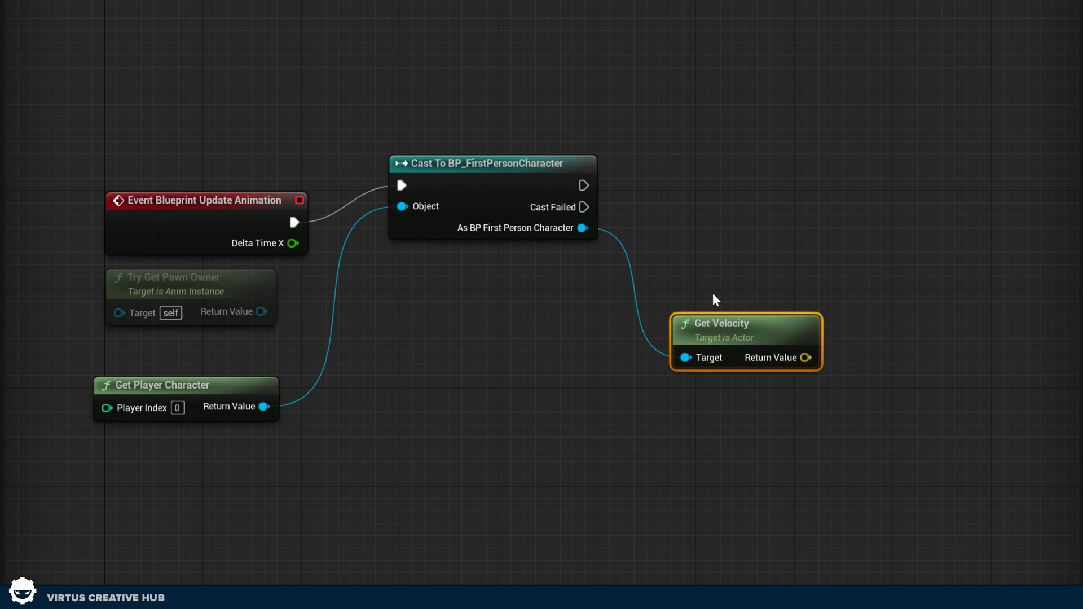
Connect Get Velocity's Return Value to a new Vector Length node.
right_click_drag(741, 279, 566, 324)
scroll(566, 324, "down", 1)
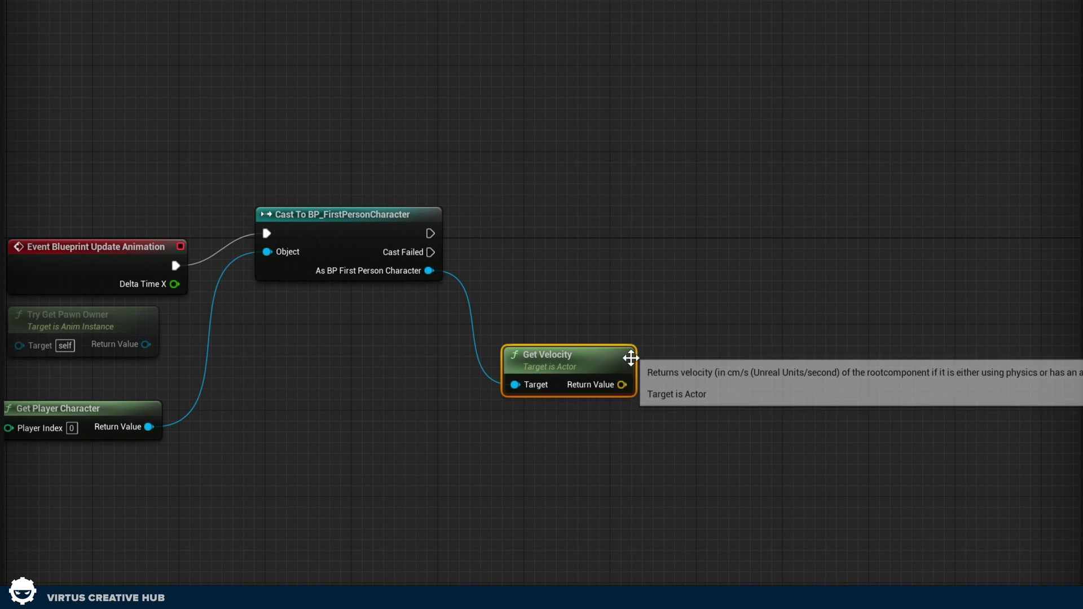
left_click_drag(621, 385, 681, 347)
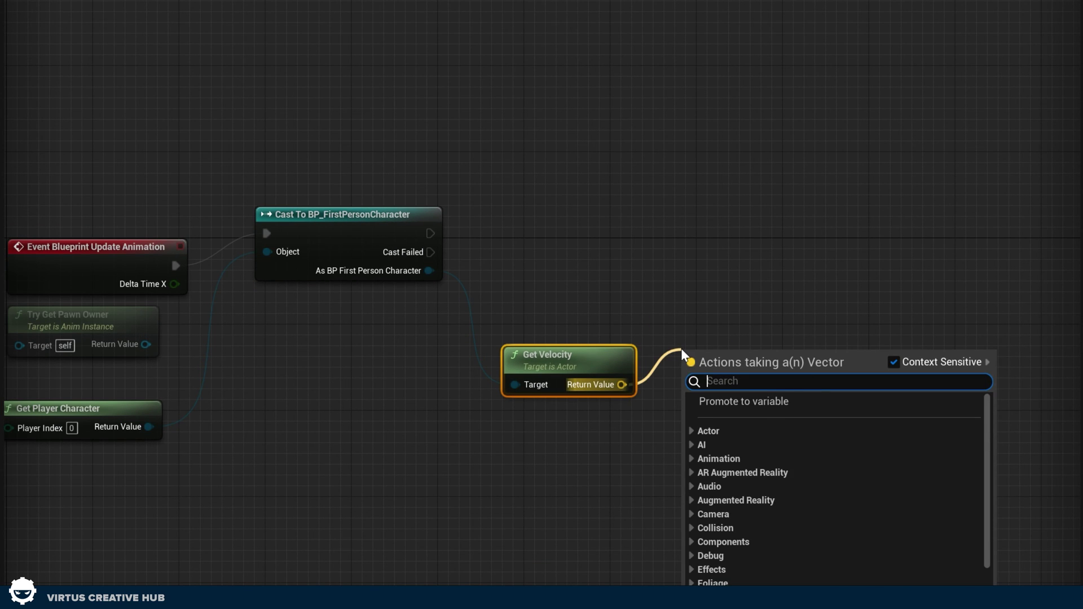
type("vecto")
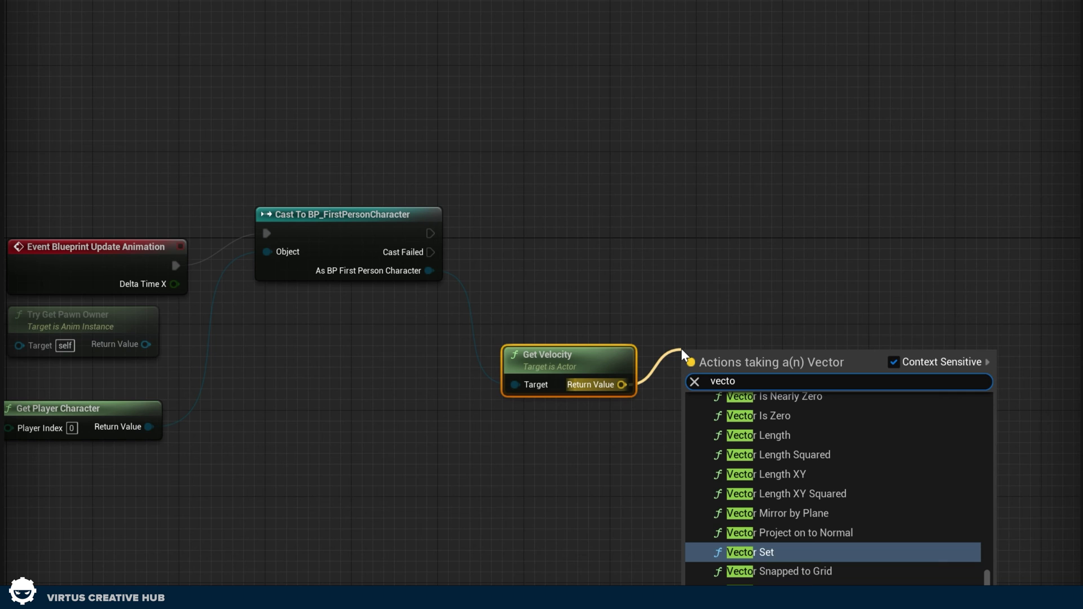
type("r length")
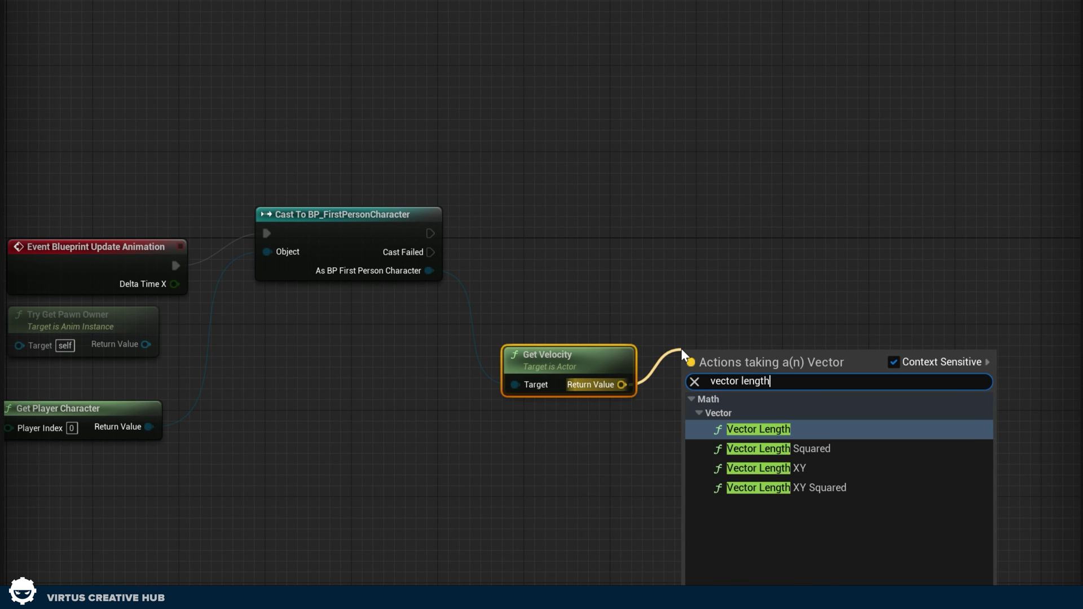
key("Return")
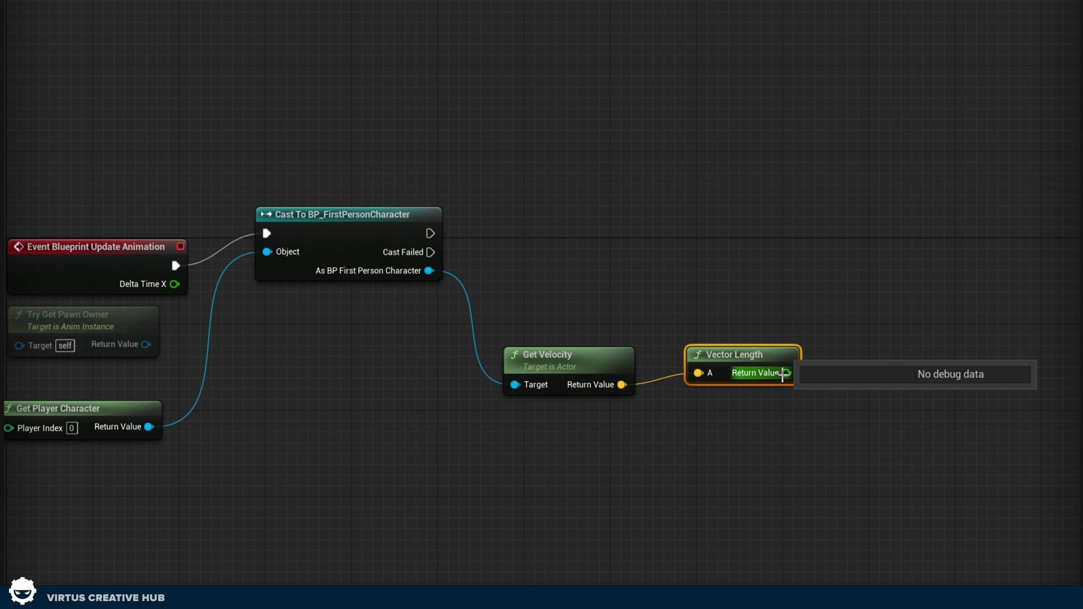
Promote the Vector Length result to a variable named Speed and run its Set node from the cast's successful execution output.
left_click_drag(783, 373, 859, 300)
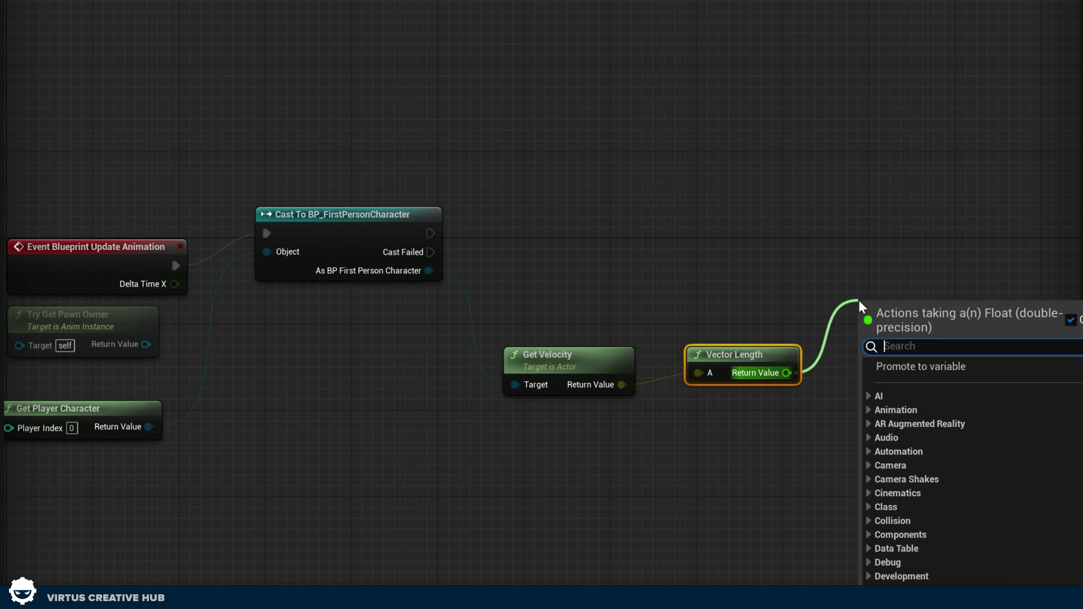
left_click(887, 366)
key("Return")
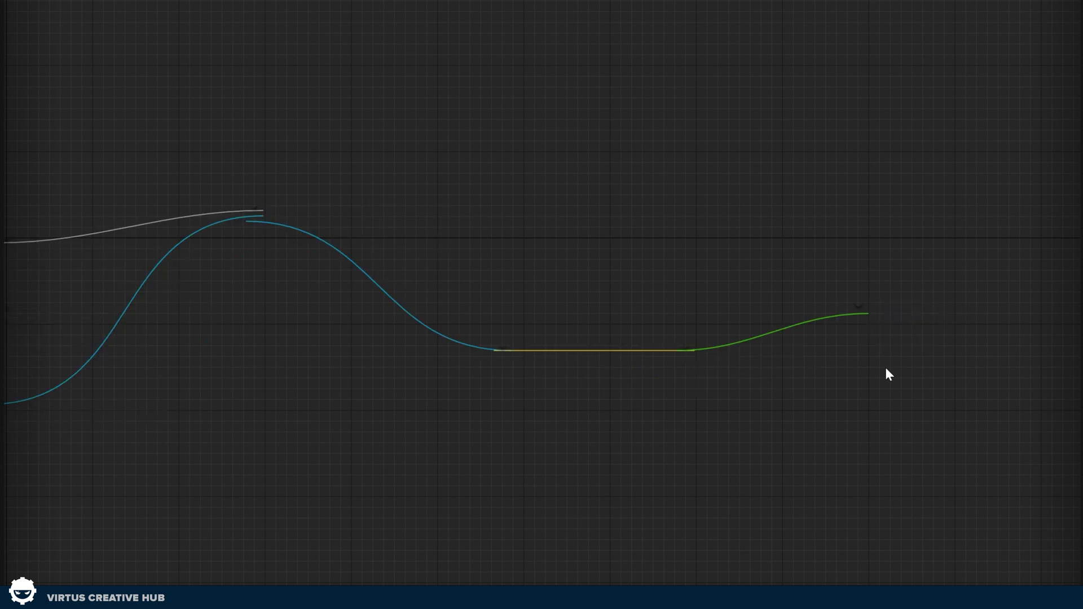
left_click_drag(904, 334, 905, 281)
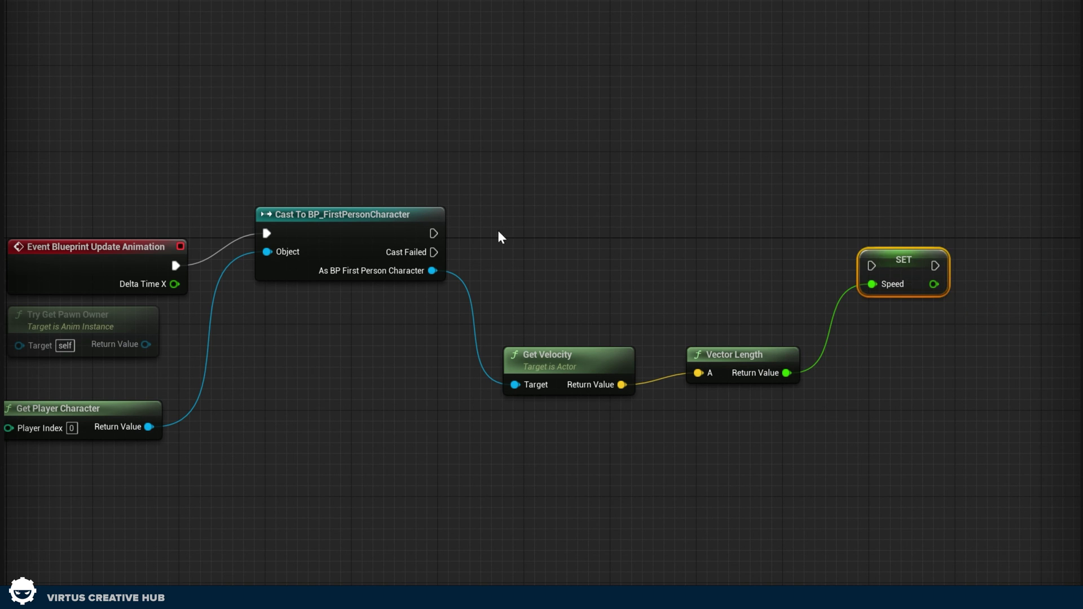
left_click_drag(431, 232, 874, 232)
left_click(887, 189)
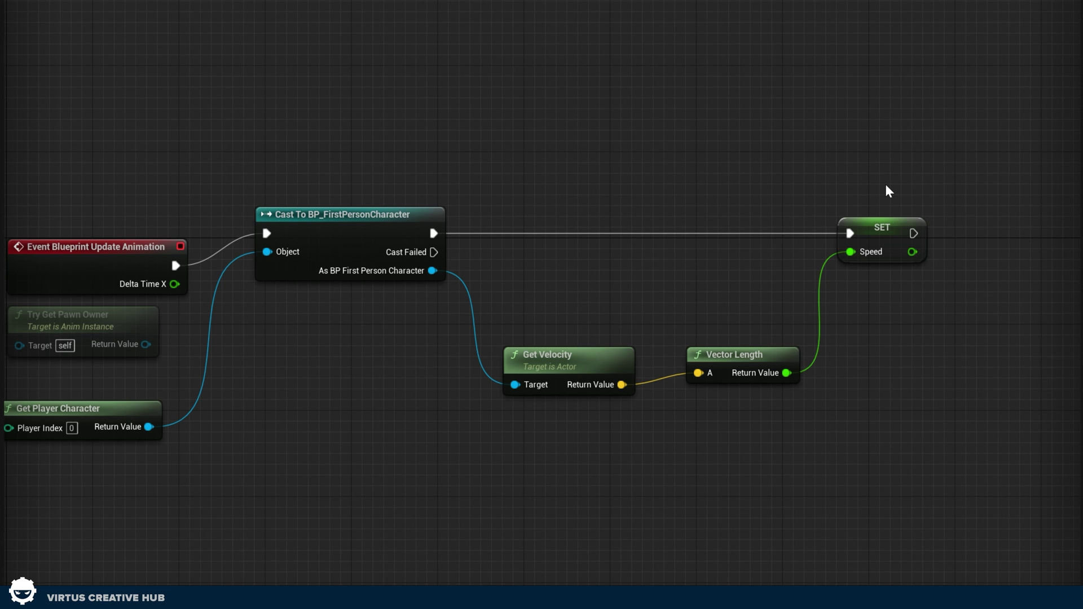
scroll(618, 276, "down", 1)
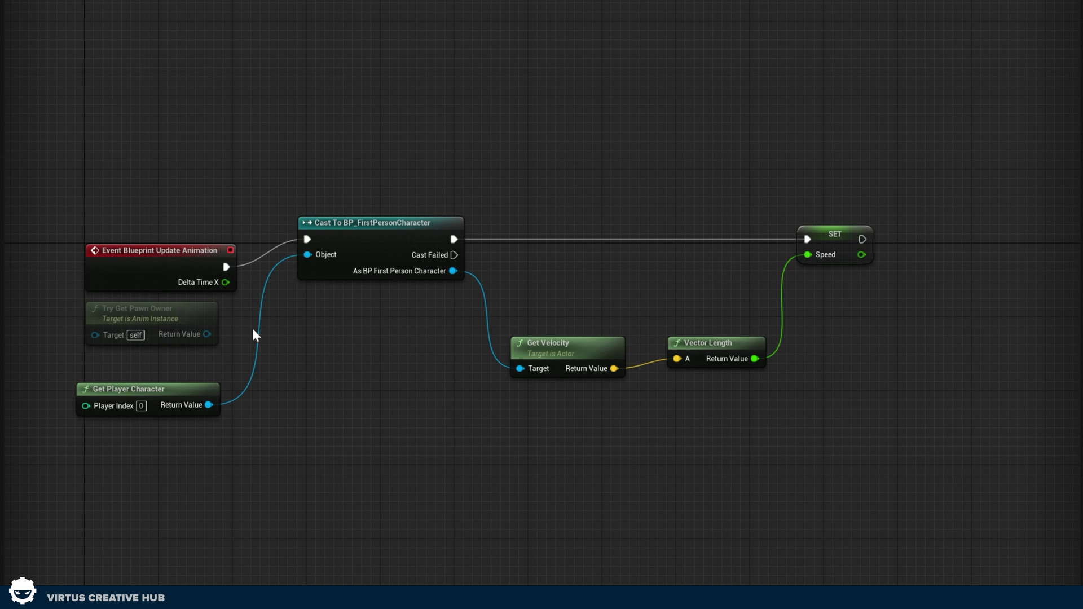
Reposition the Event Blueprint Update Animation node so its execution wire runs straight into the Cast To BP_FirstPersonCharacter node.
mouse_move(160, 269)
mouse_move(126, 247)
left_click_drag(162, 263, 125, 234)
mouse_move(333, 234)
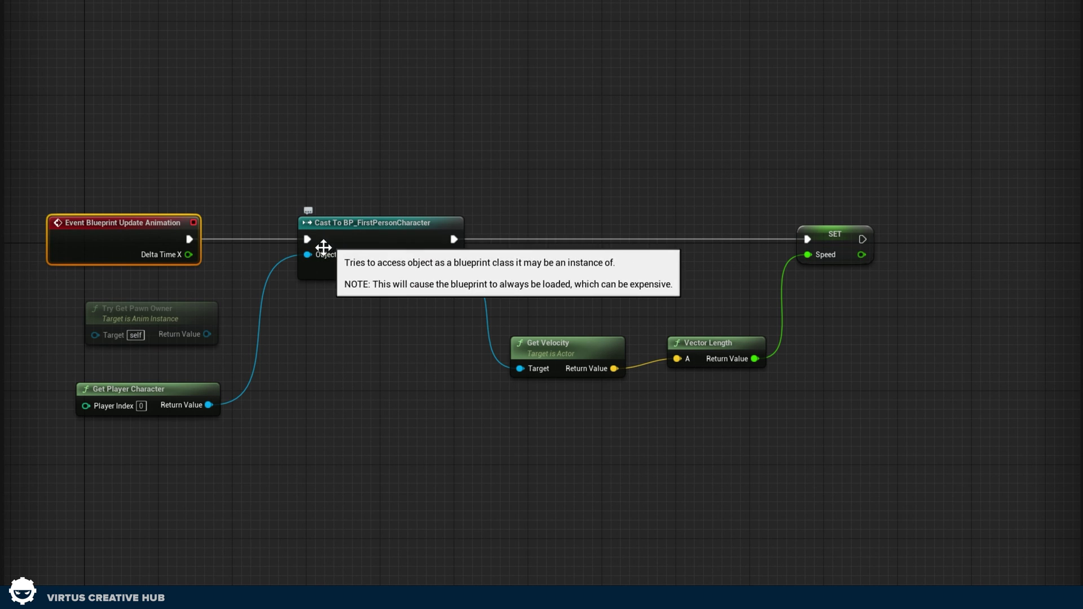
mouse_move(357, 257)
right_click_drag(452, 394, 251, 361)
right_click_drag(265, 251, 360, 242)
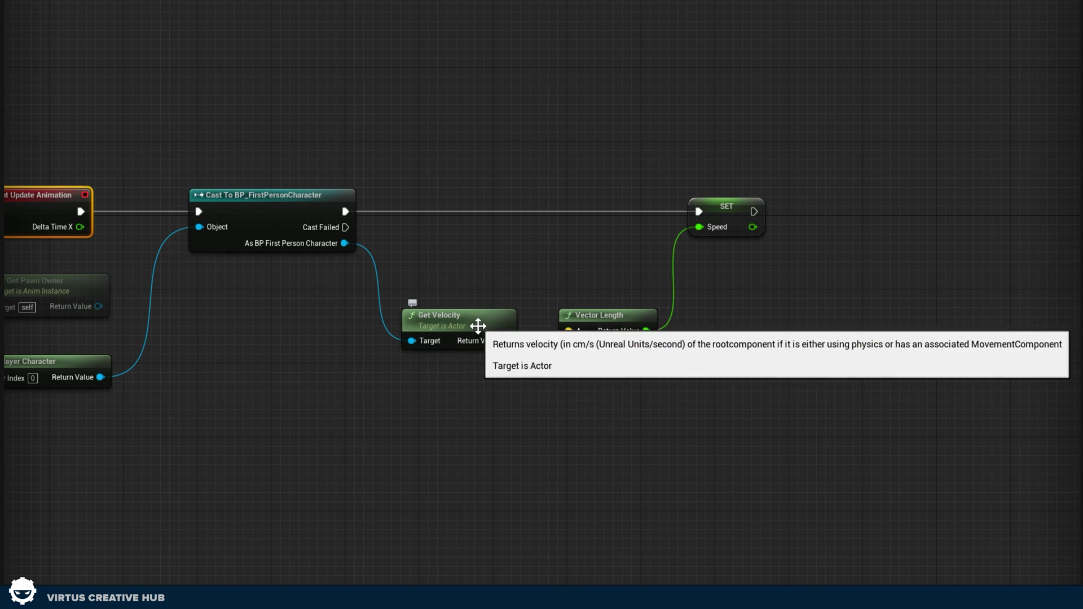
left_click_drag(693, 194, 783, 279)
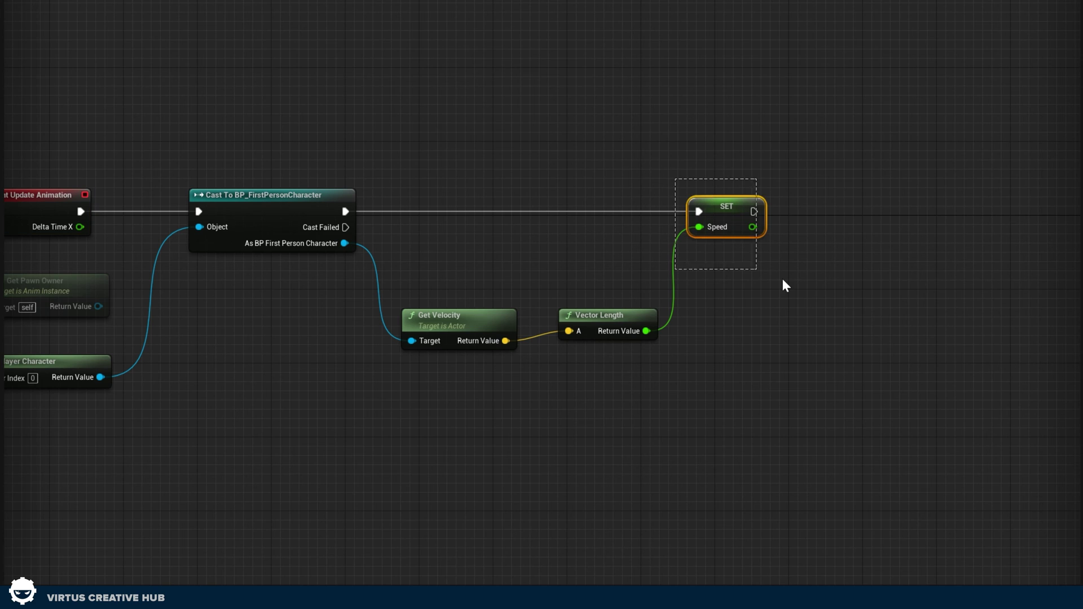
left_click(783, 279)
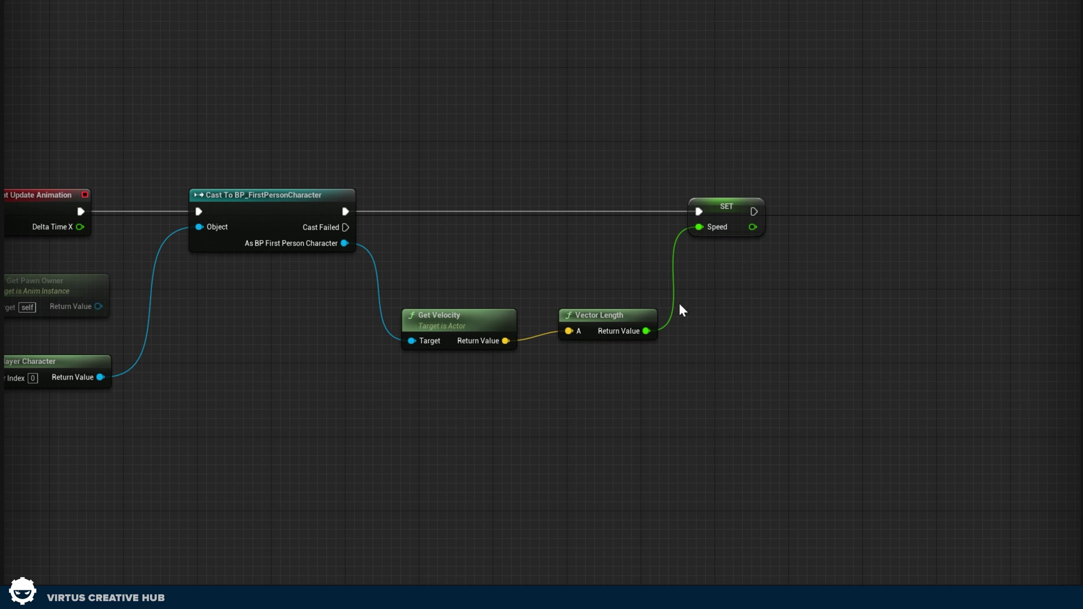
right_click_drag(486, 378, 644, 375)
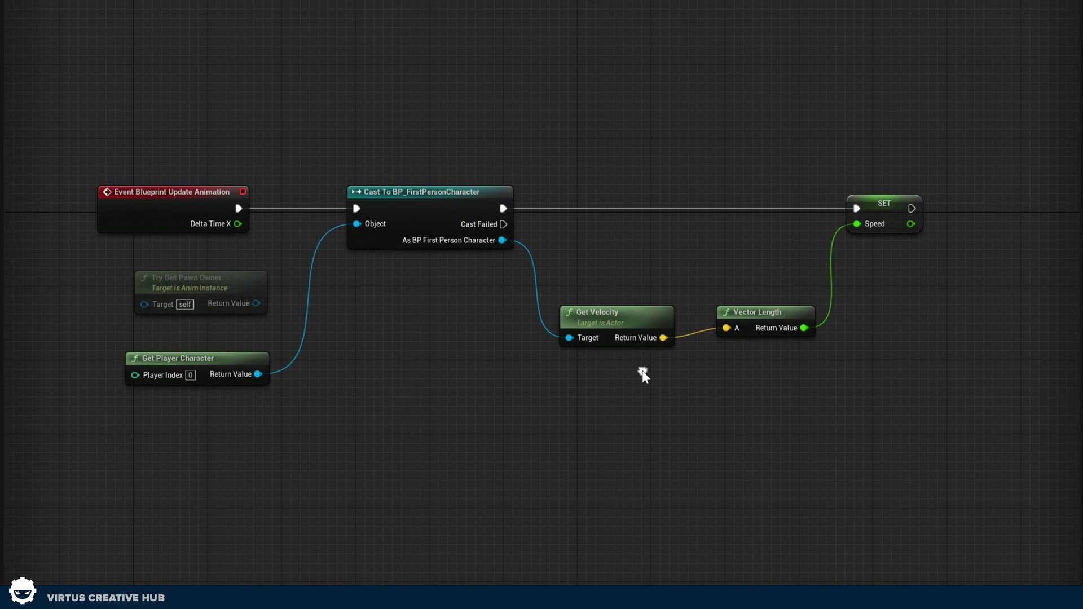
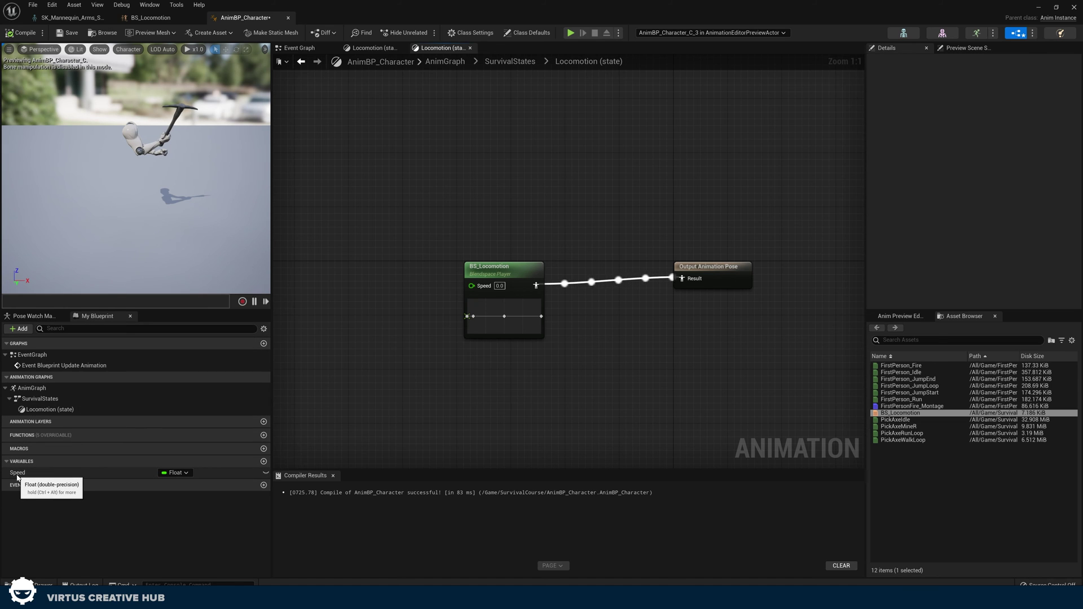
In the Locomotion state, feed the BS_Locomotion node's Speed input from a getter of the Speed variable and compile the blueprint.
left_click_drag(19, 474, 290, 324)
left_click(303, 339)
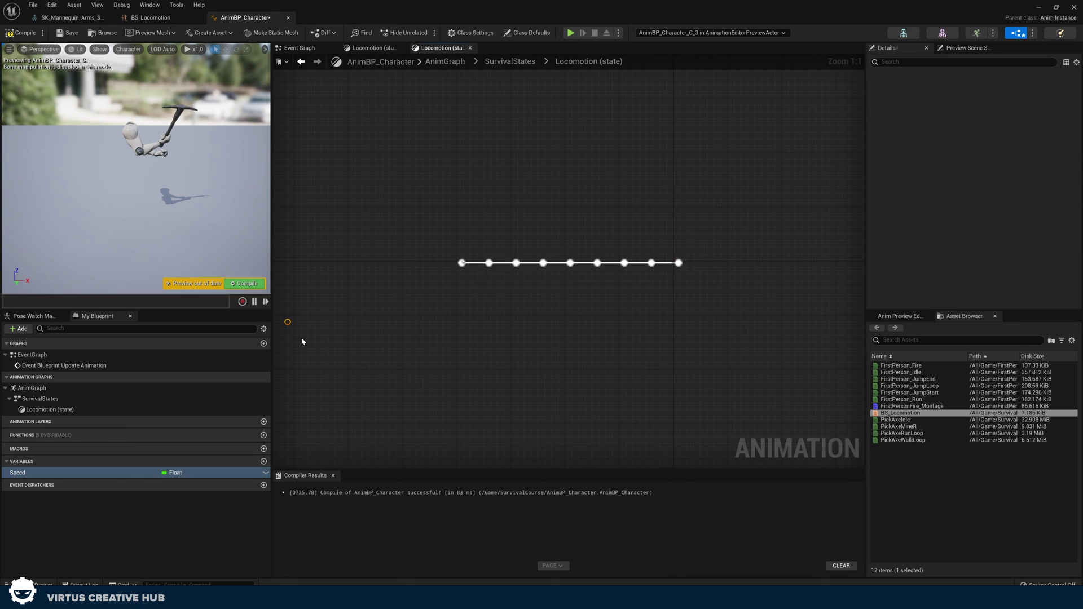
left_click_drag(348, 330, 502, 286)
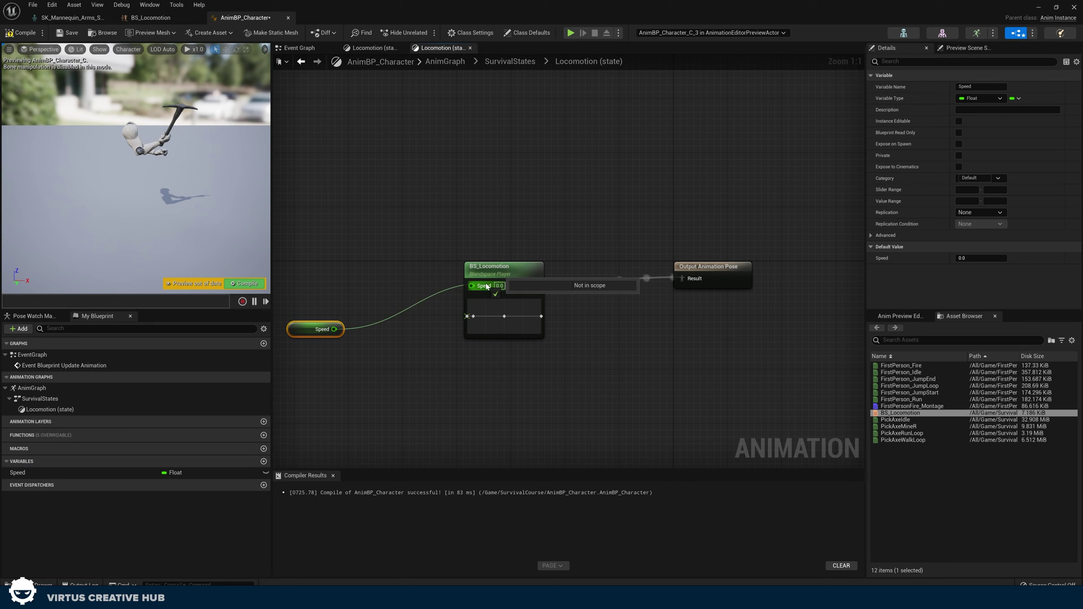
left_click(396, 266)
left_click(253, 284)
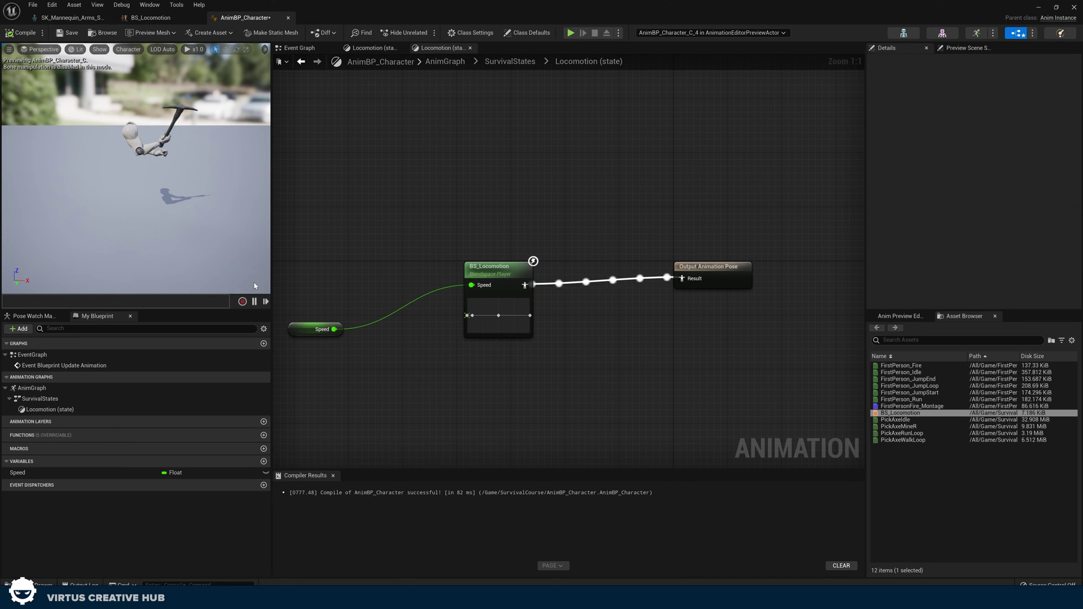
Test the locomotion blend on the preview arms by varying the preview Speed up to 200 and back to 0, and compile.
mouse_move(224, 193)
left_mouse_down()
mouse_move(237, 158)
mouse_move(239, 180)
left_mouse_up()
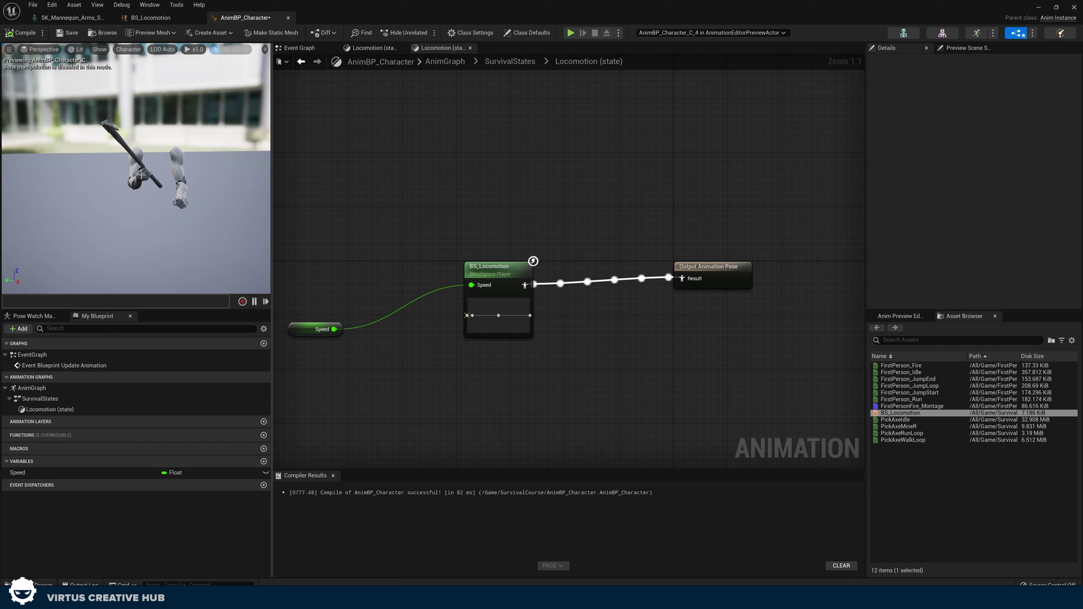
left_click(897, 317)
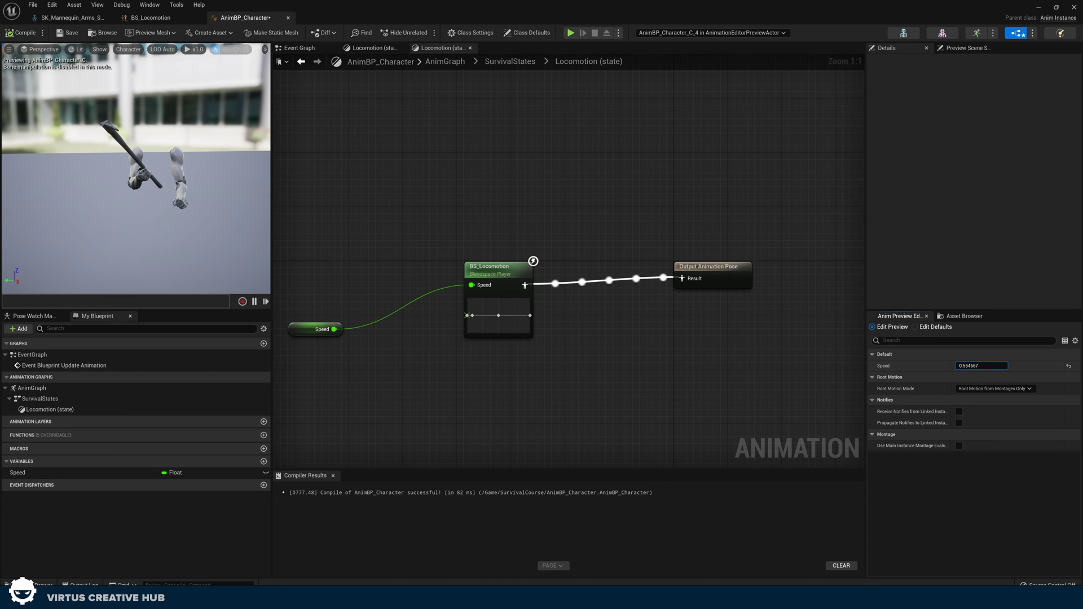
left_click_drag(966, 366, 967, 367)
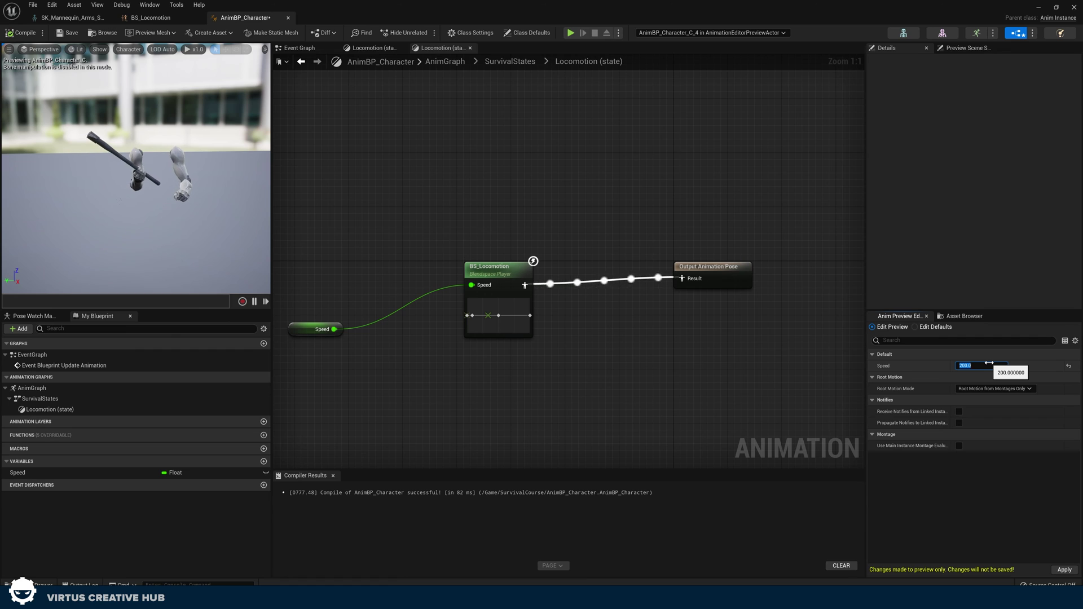
type("0")
key("Return")
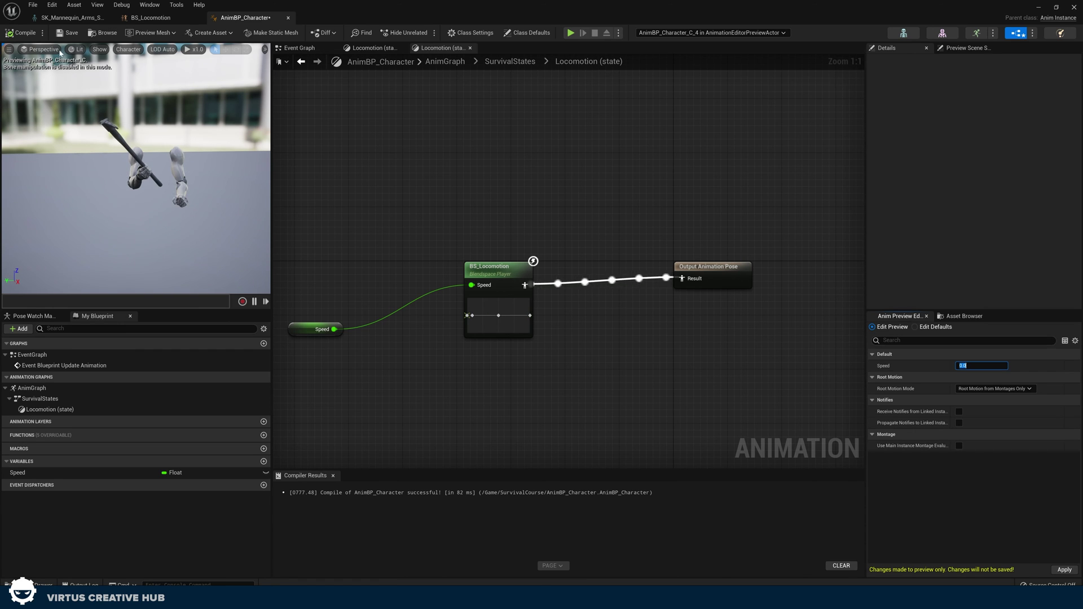
left_click(11, 33)
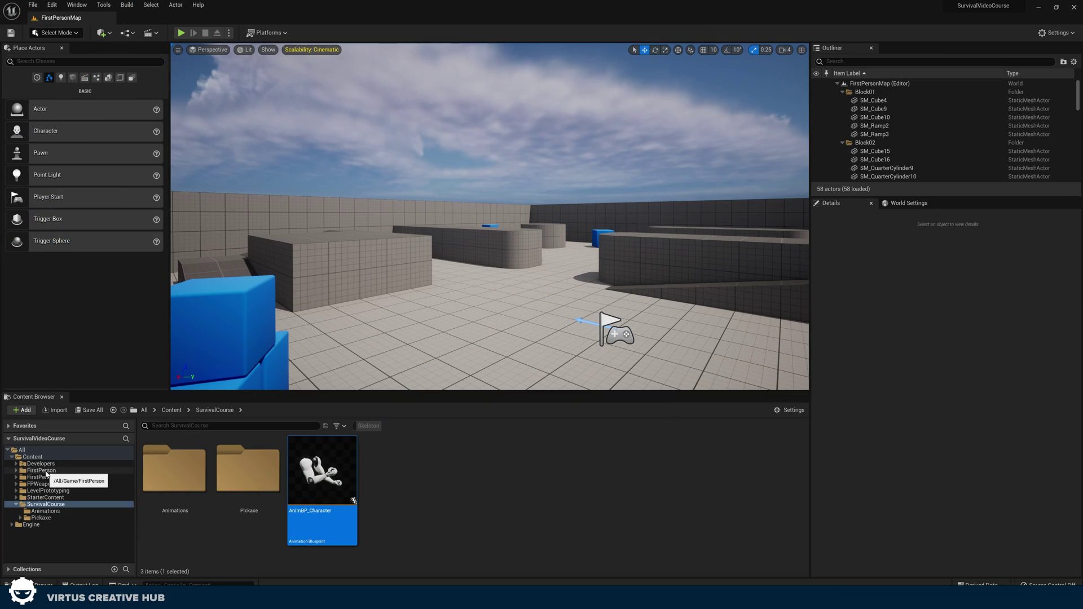
Open the BP_FirstPersonCharacter blueprint from the FirstPerson/Blueprints folder and display its 3D viewport.
left_click(41, 470)
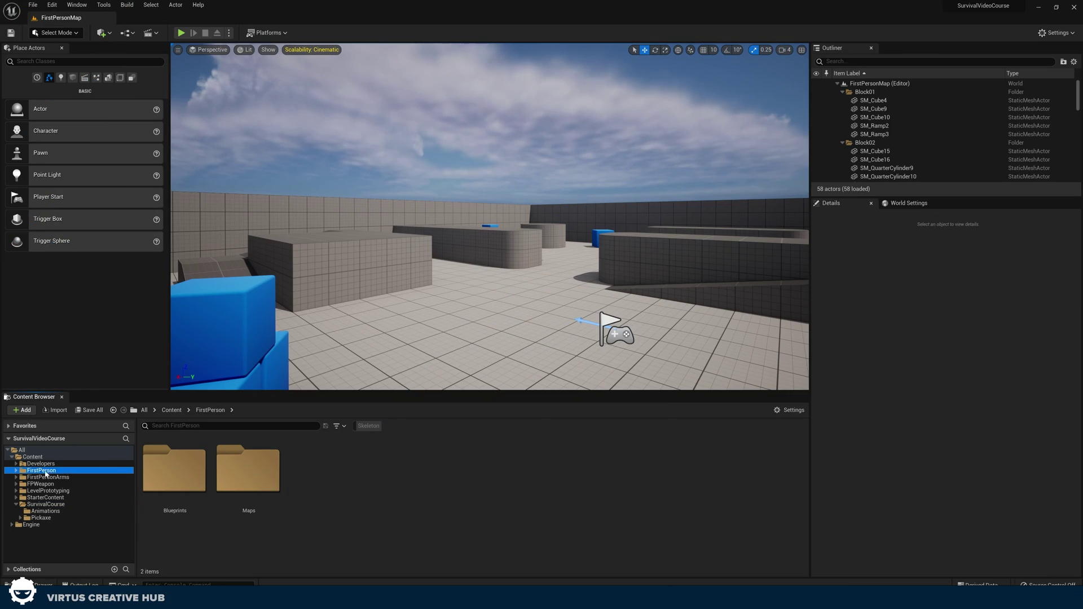
double_click(181, 473)
left_click(177, 462)
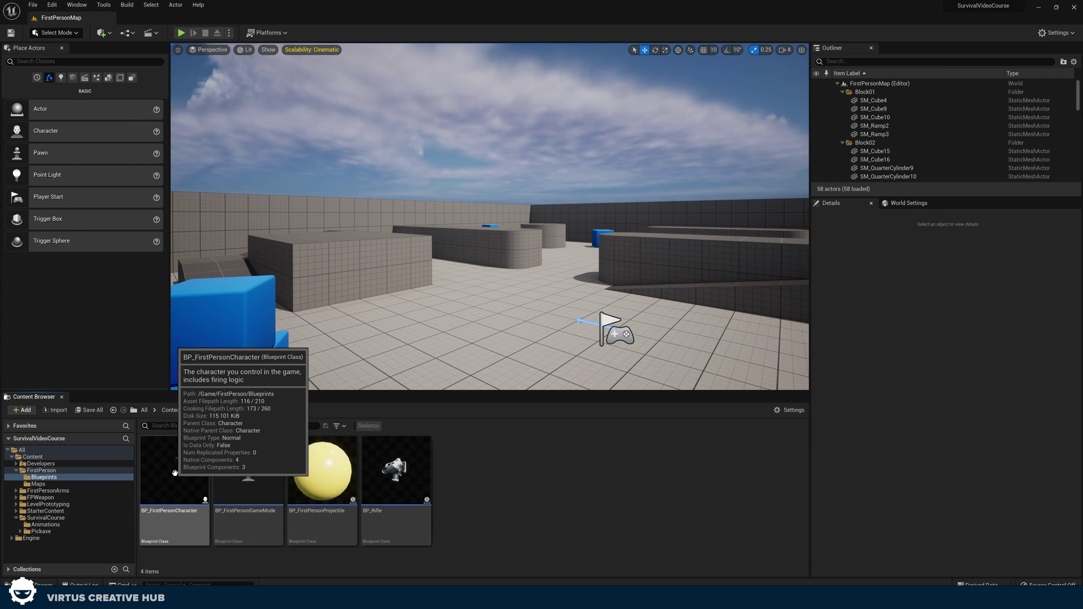
double_click(177, 462)
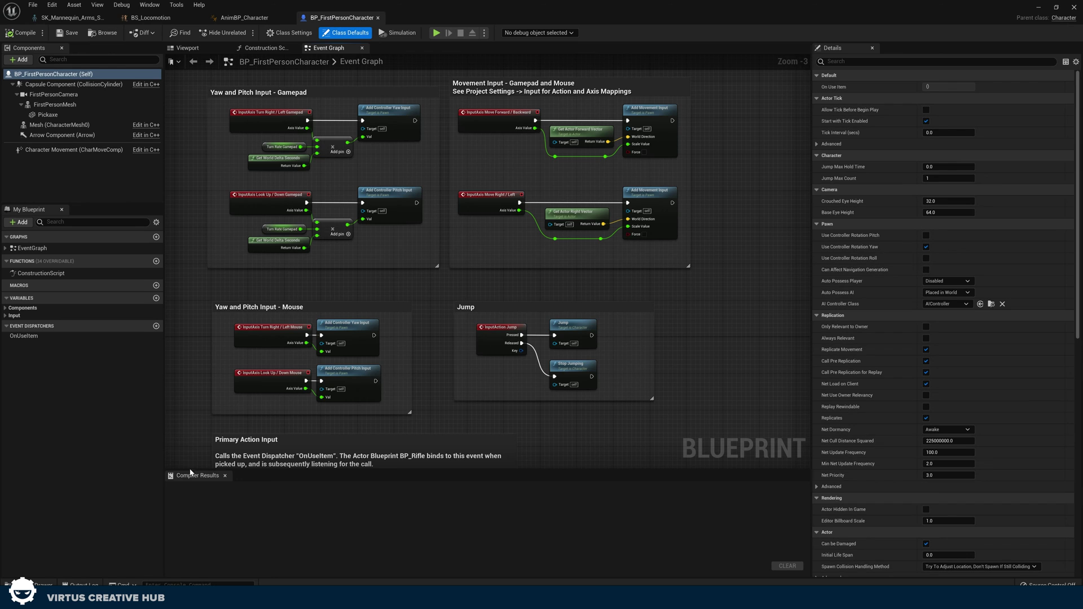
left_click(188, 48)
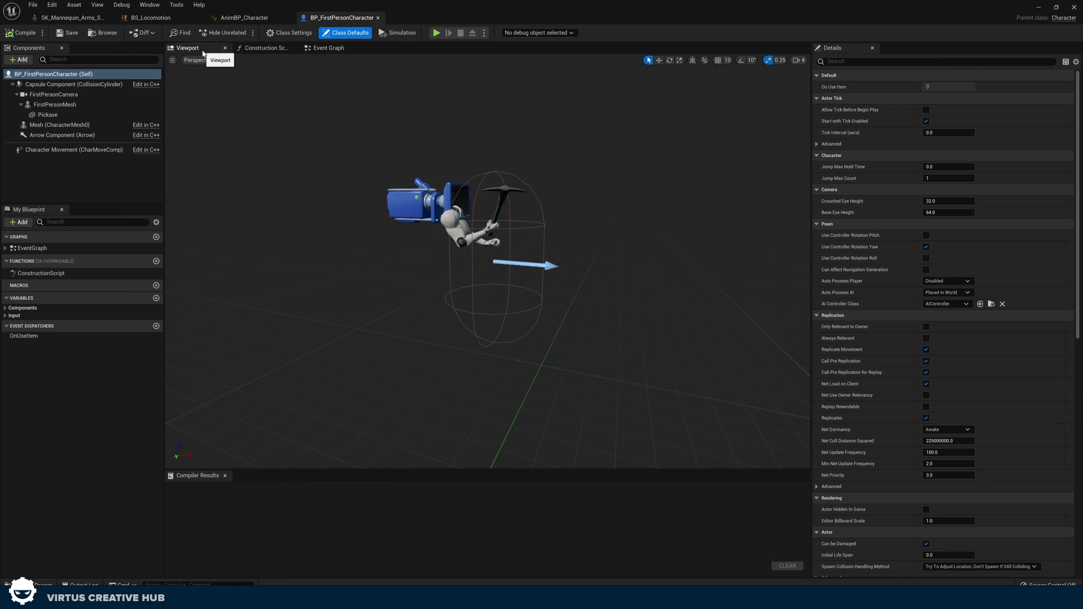
Set the FirstPersonMesh component's Animation Mode to Use Animation Blueprint.
left_click(64, 106)
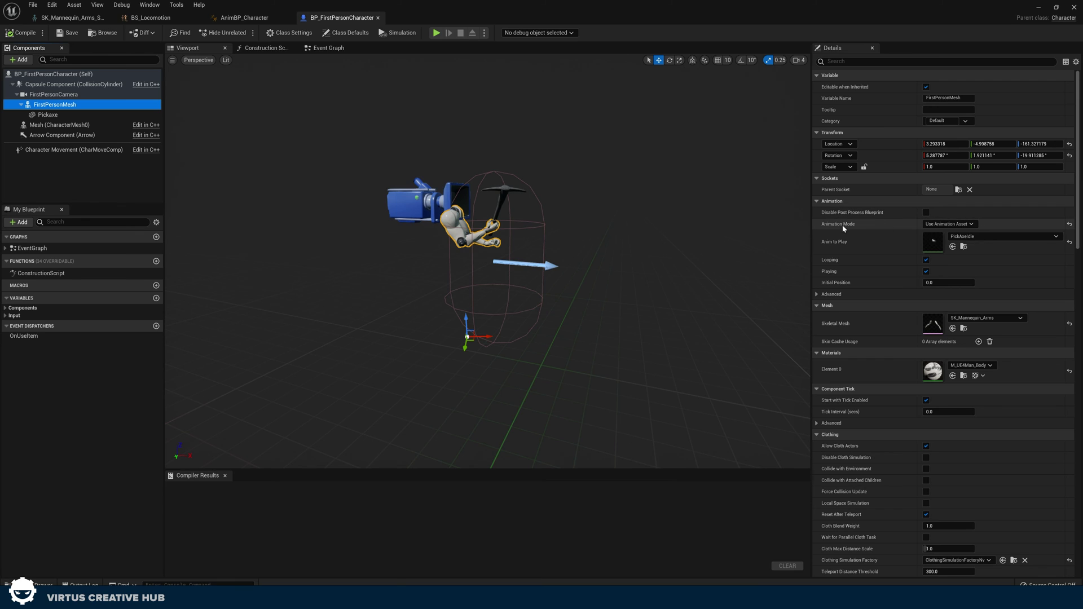
left_click(940, 224)
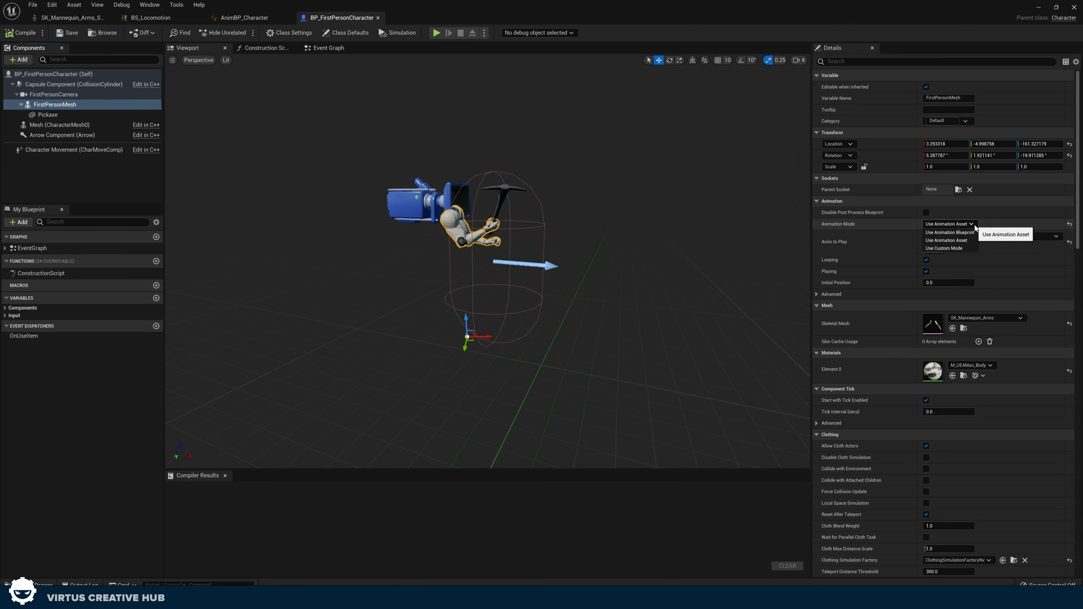
left_click(970, 233)
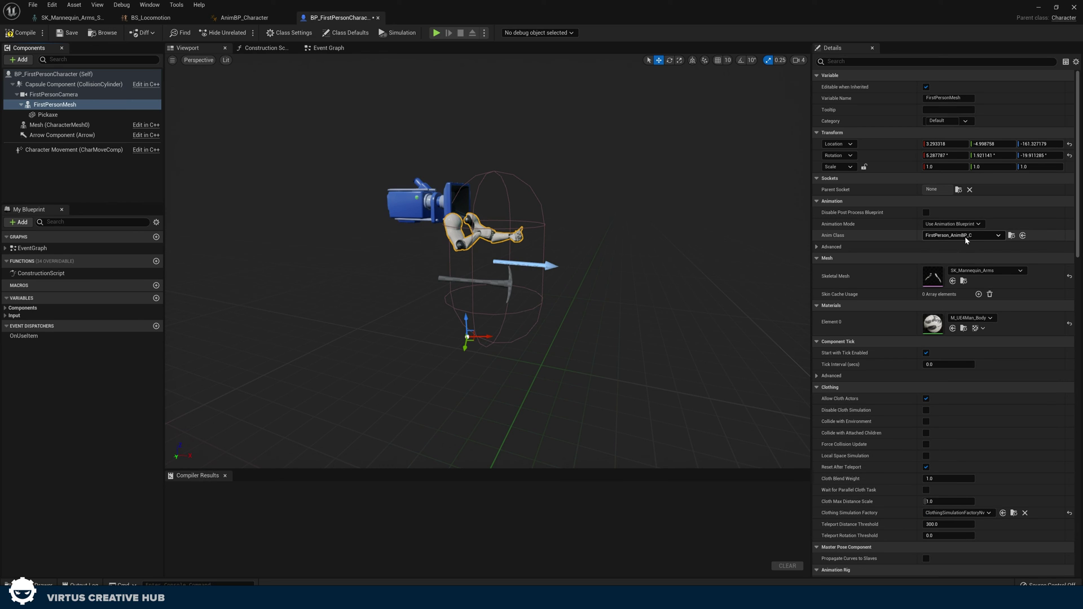
Set the FirstPersonMesh component's Anim Class to AnimBP_Character, check the arms' pose in the viewport, and compile the blueprint.
left_click(966, 236)
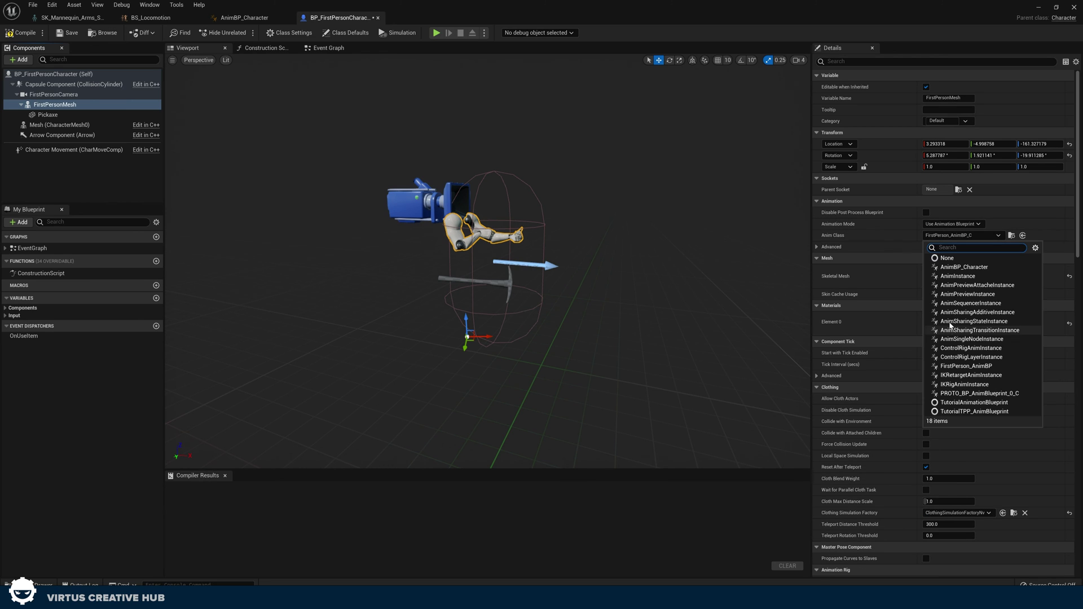
left_click(964, 267)
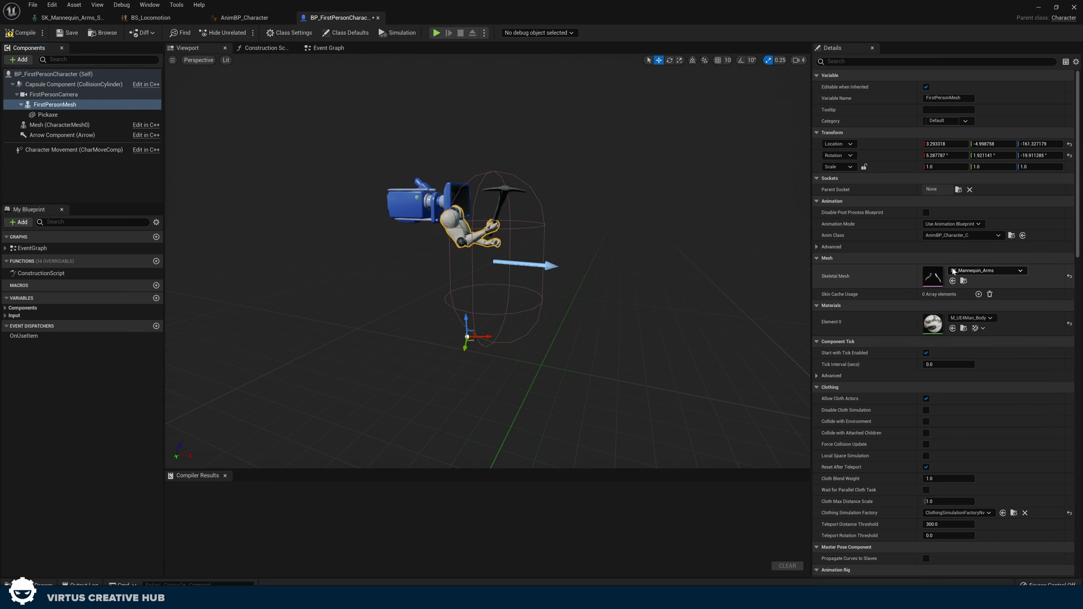
left_click_drag(626, 283, 511, 260)
left_click(20, 33)
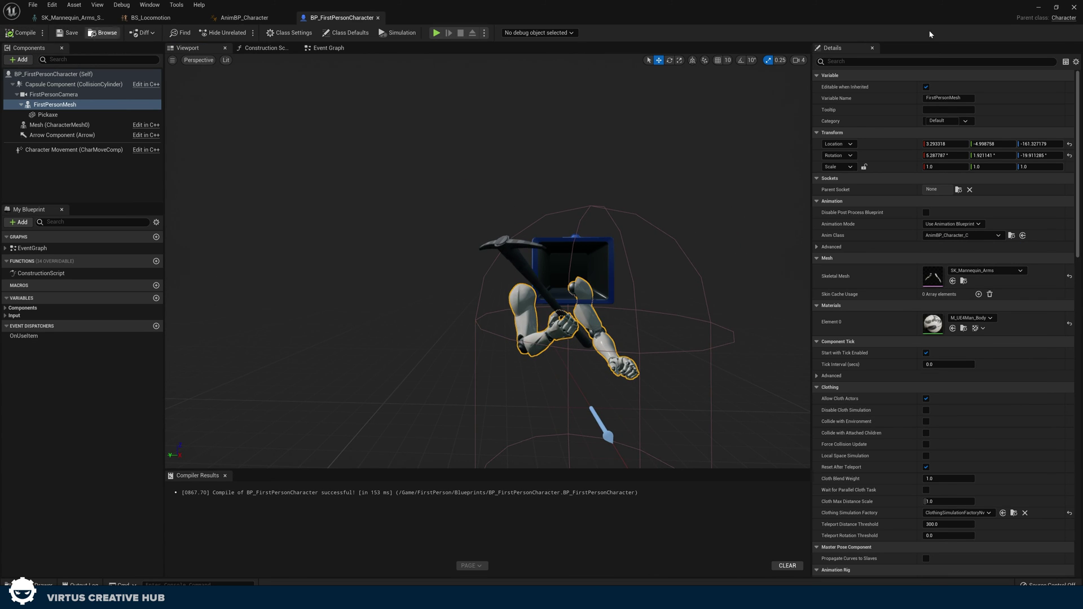
Return to the FirstPersonMap level and play it in full screen, walking around to check the pickaxe idle and movement animations.
left_click(1042, 7)
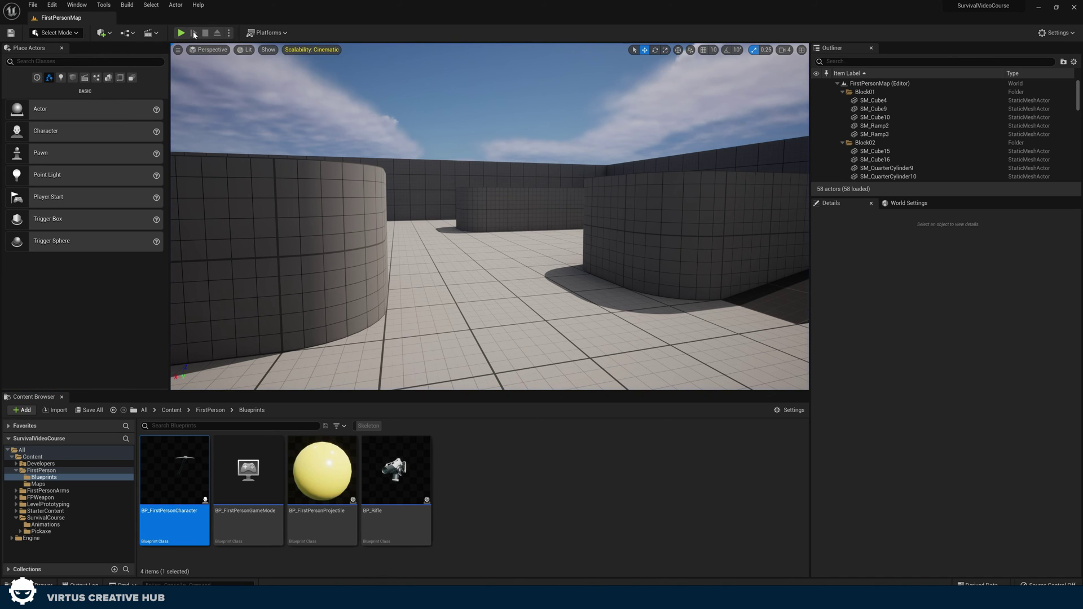
left_click(182, 33)
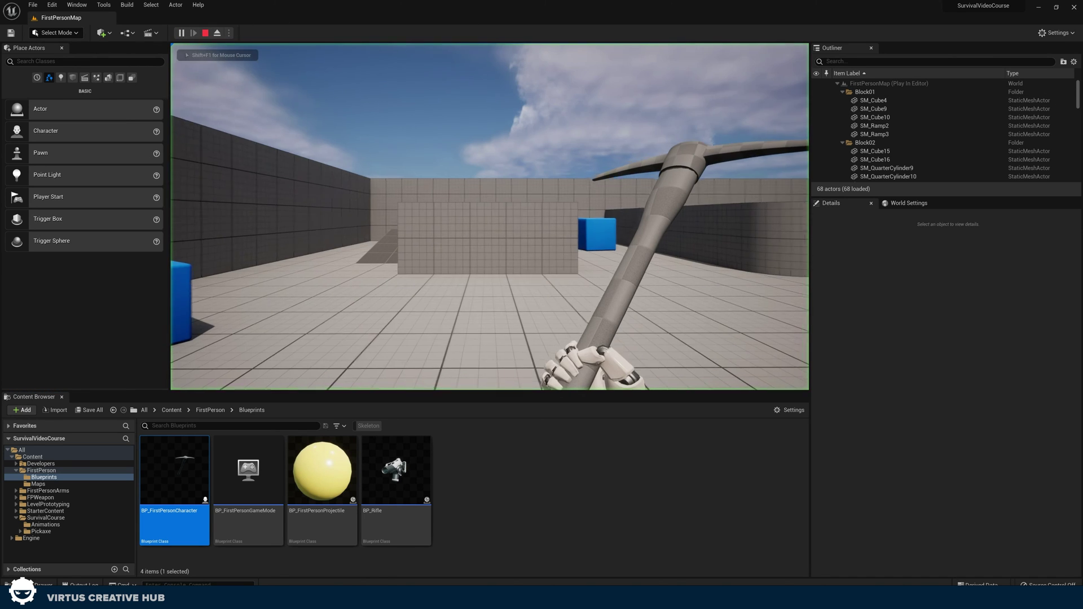
key("F11")
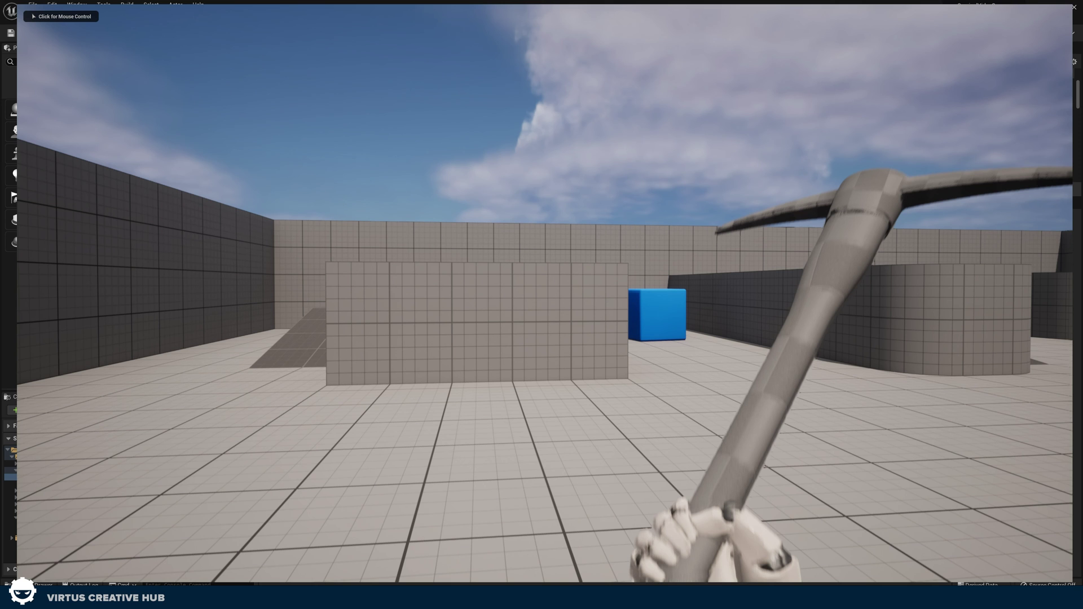
left_click(542, 304)
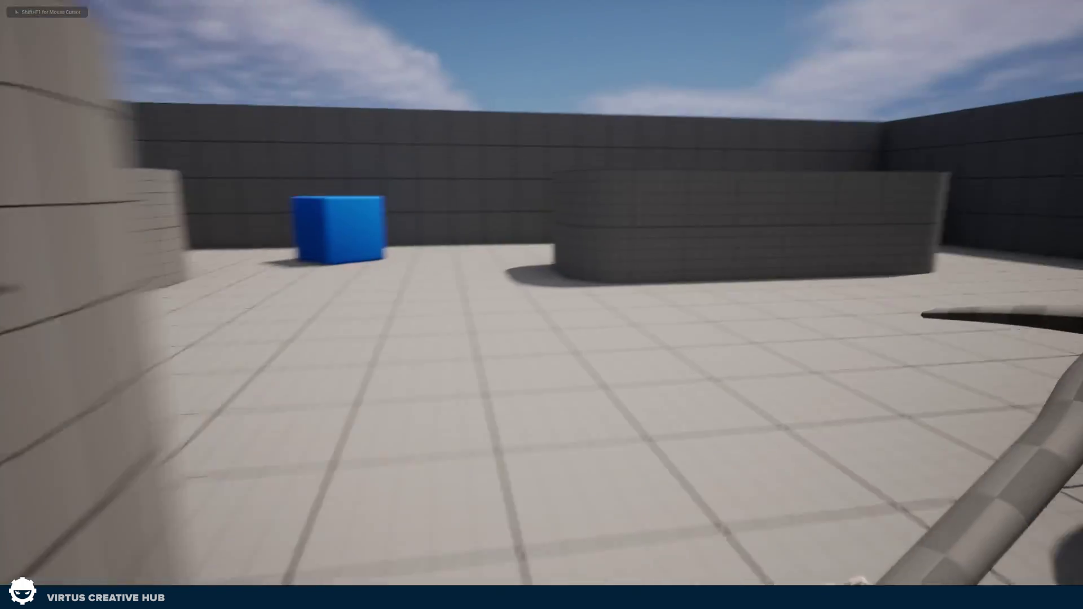
left_click(542, 305)
left_click(542, 305)
key("w")
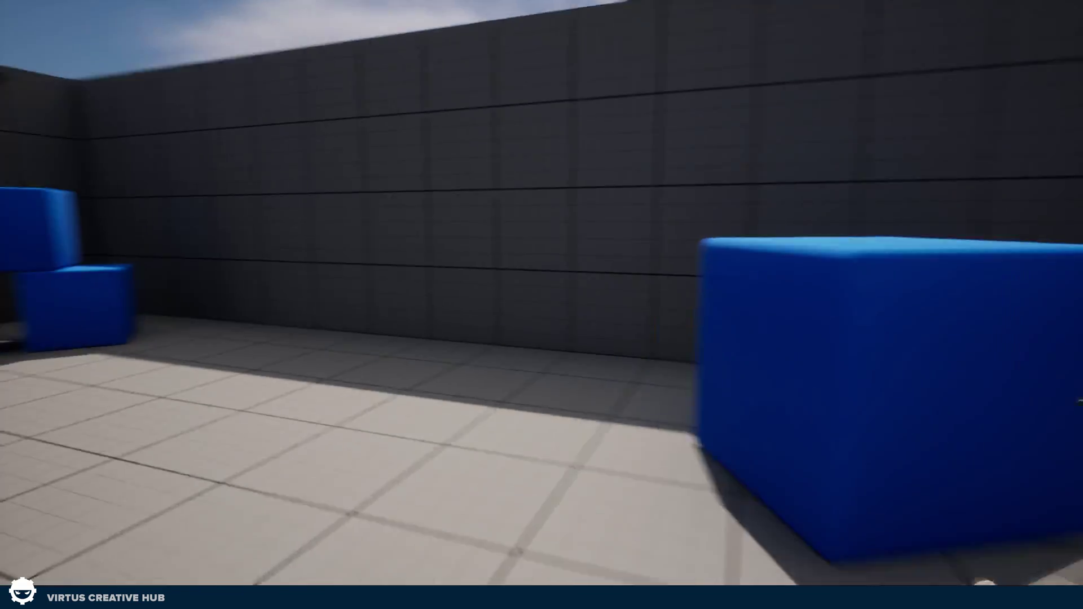
left_click(541, 305)
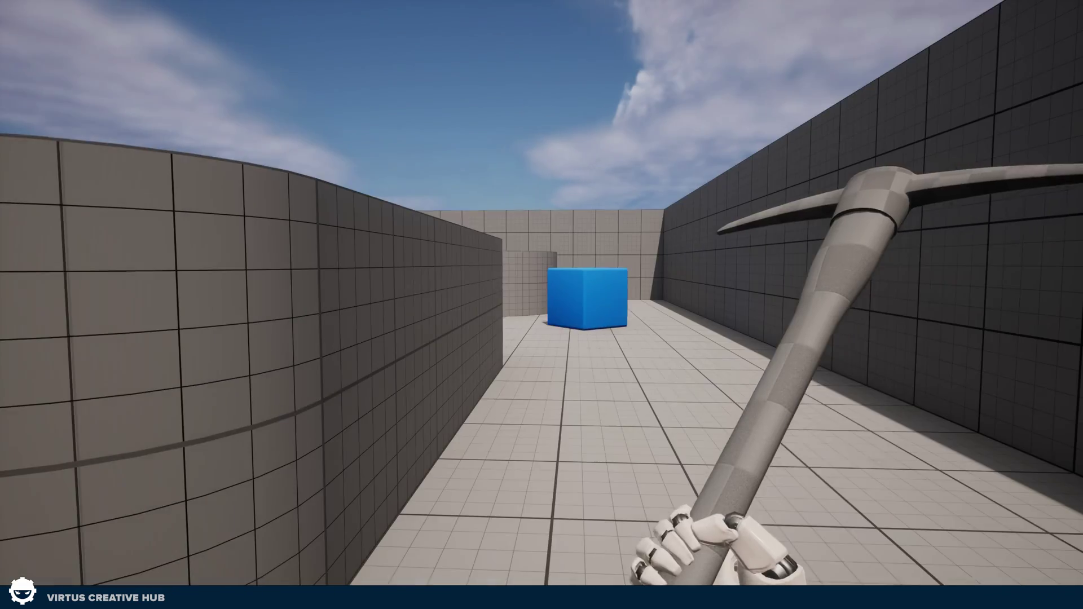
left_click(541, 304)
key("w")
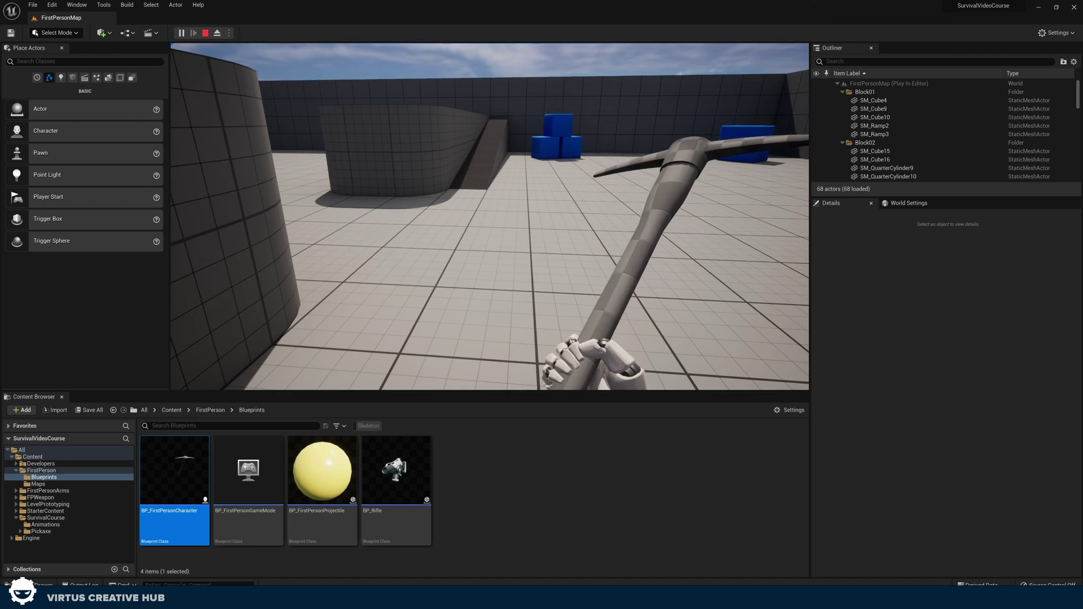
Continue the play test in the windowed viewport, alternately walking forward and stopping to check the locomotion transitions, and end the session.
key("shift+F1")
left_click(490, 216)
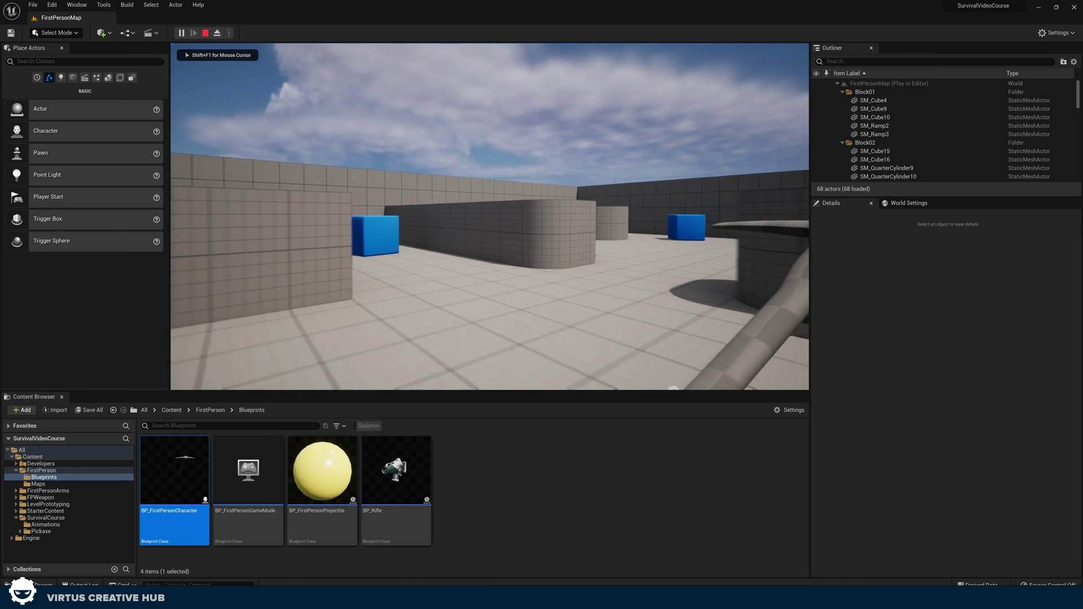
key("w")
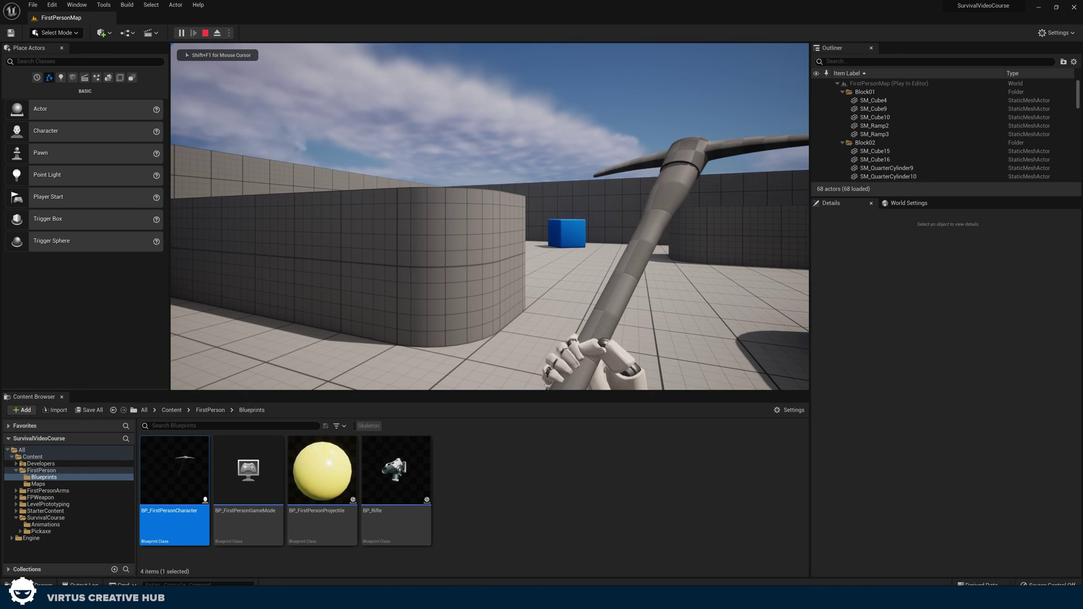
key("w")
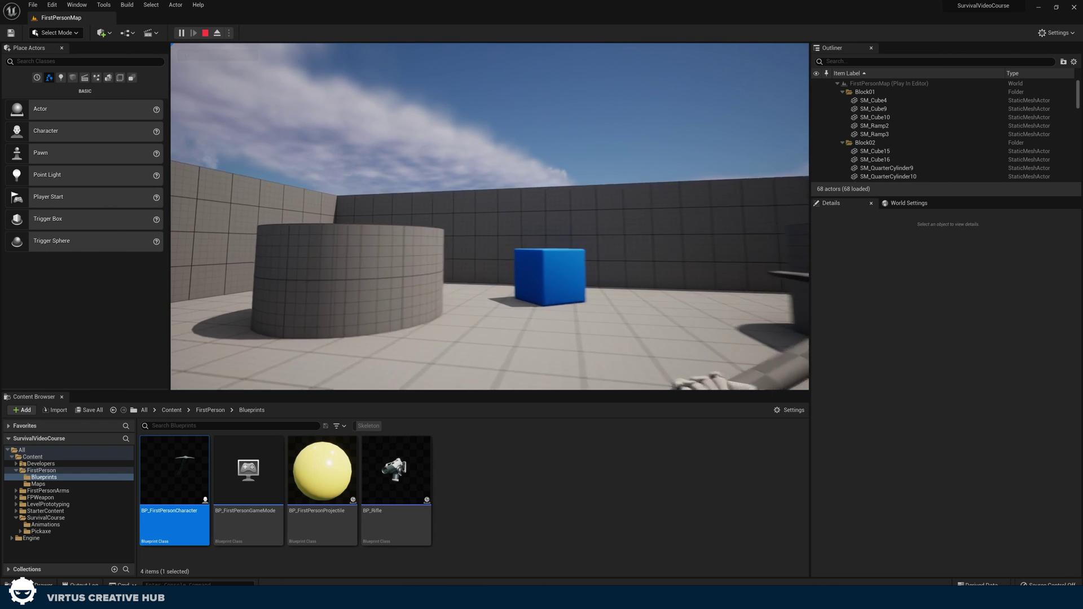
key("w")
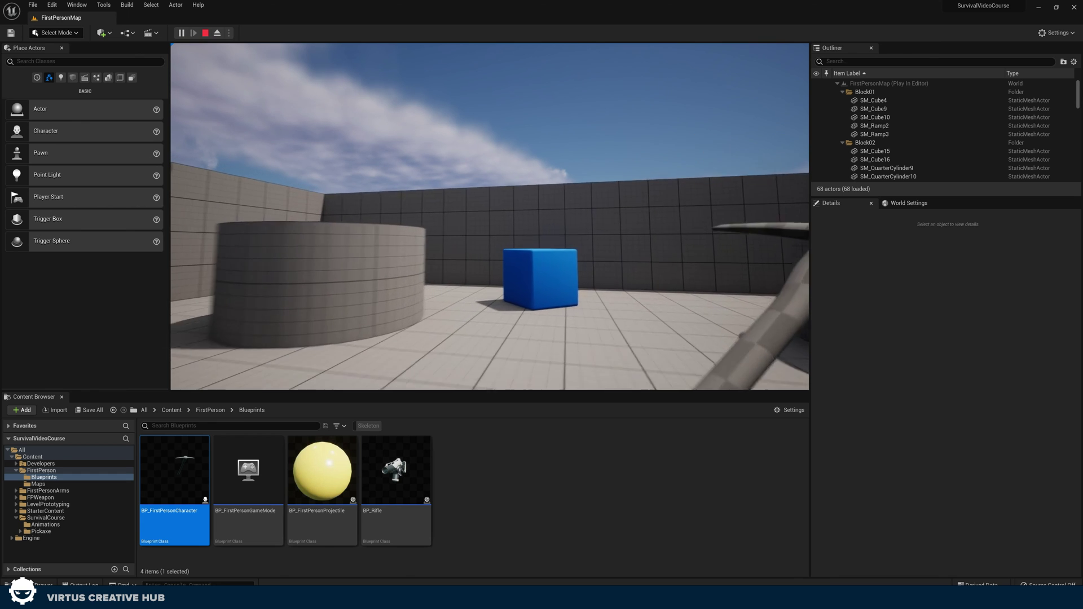
key("w")
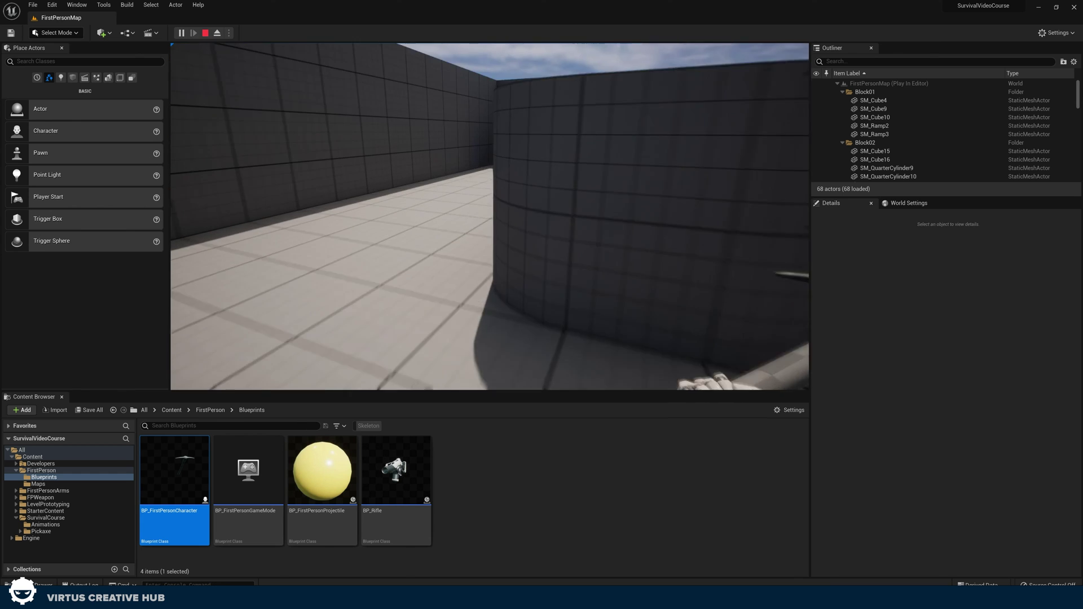
key("Escape")
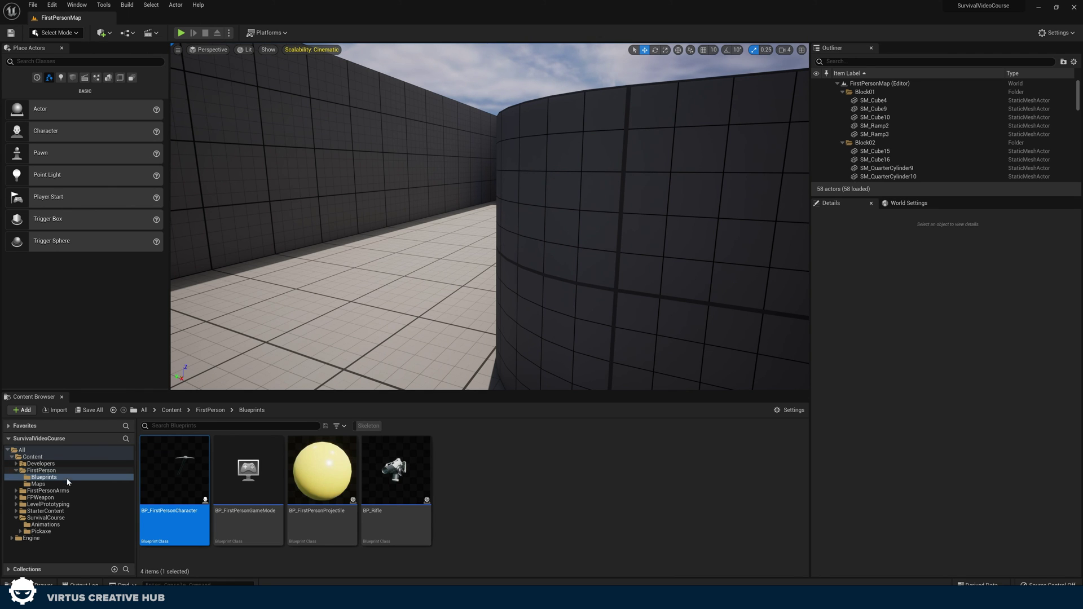
Open the BS_Locomotion blend space from the SurvivalCourse/Animations folder.
left_click(51, 525)
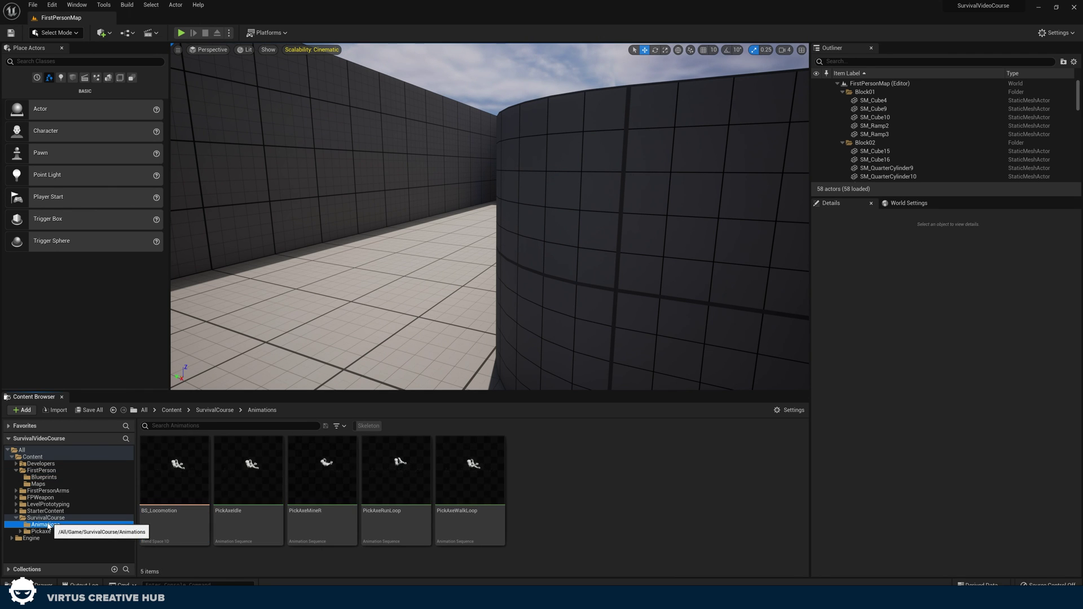
double_click(176, 472)
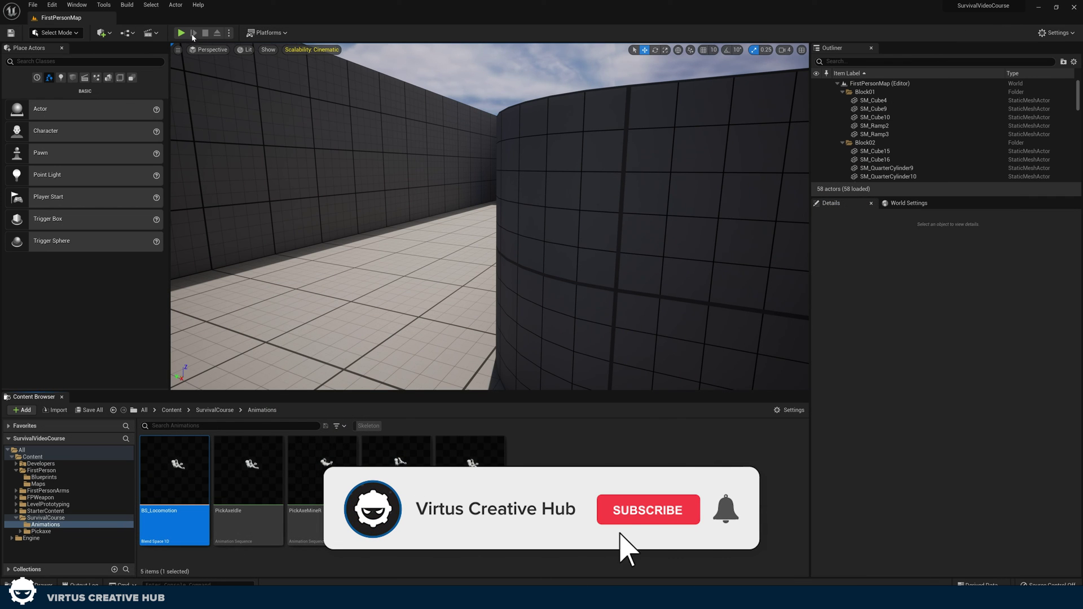
Play the FirstPersonMap level again and walk forward in bursts to recheck the blend between the pickaxe idle and movement animations.
left_click(181, 33)
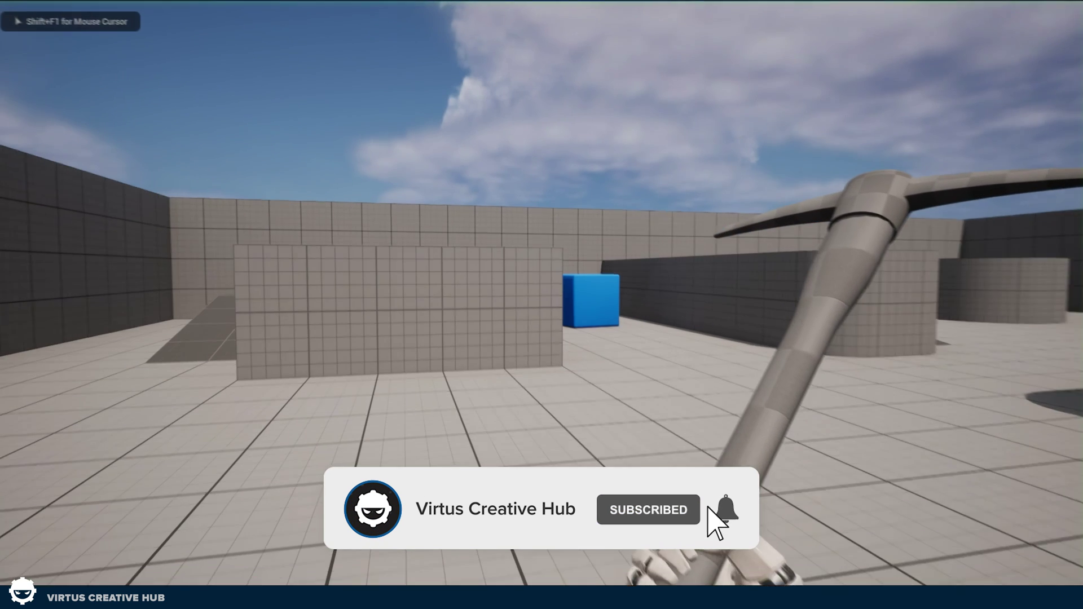
key("w")
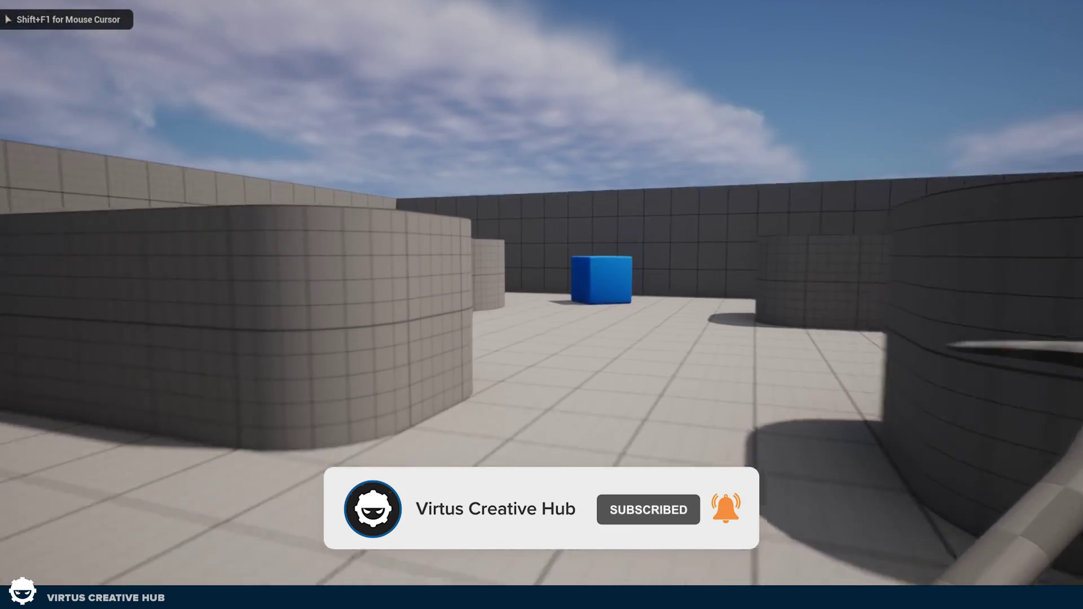
key("w")
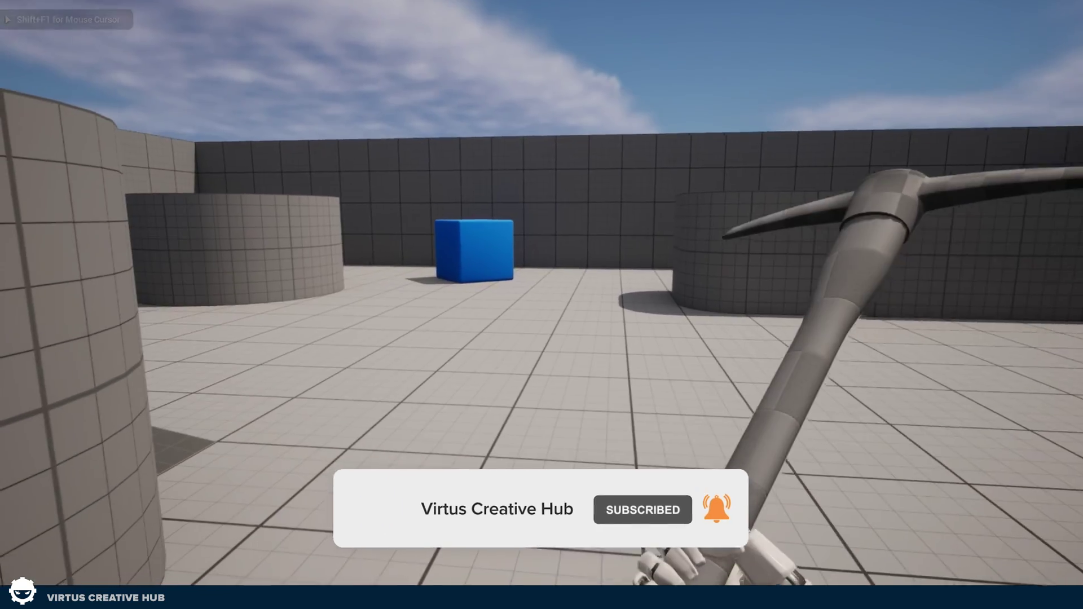
key("w")
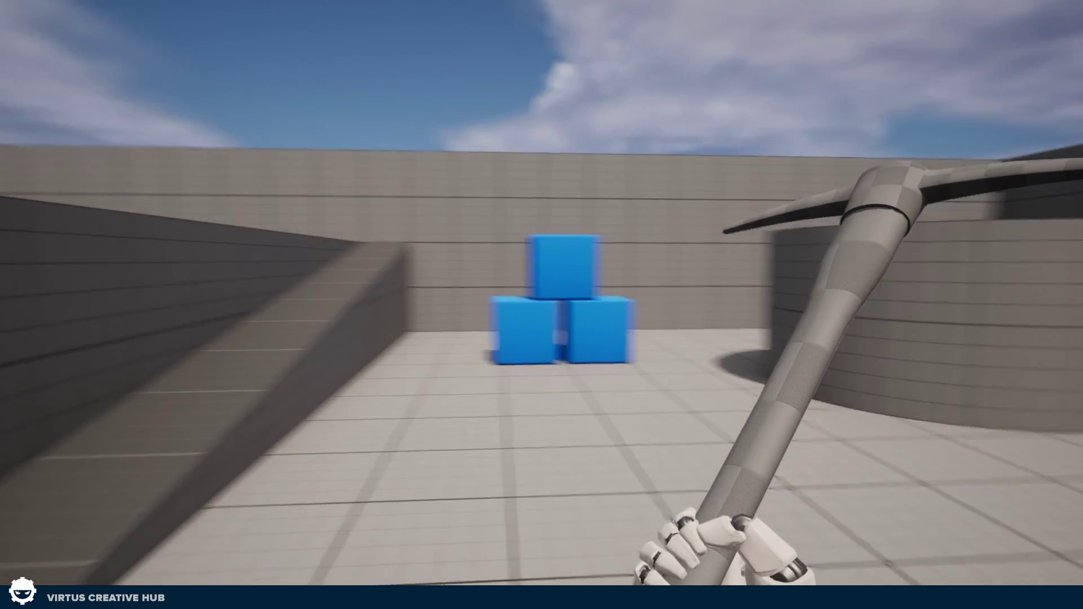